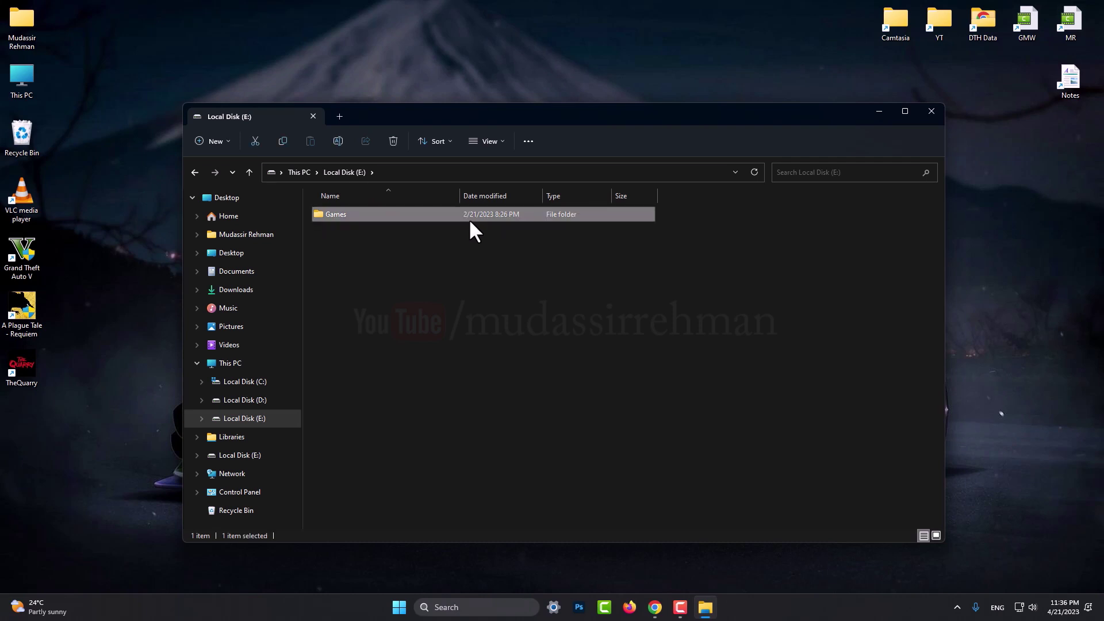
Open the Games folder on drive E:, return to This PC, and start a Windows search.
double_click(468, 220)
key("alt+Up")
key("alt+Up")
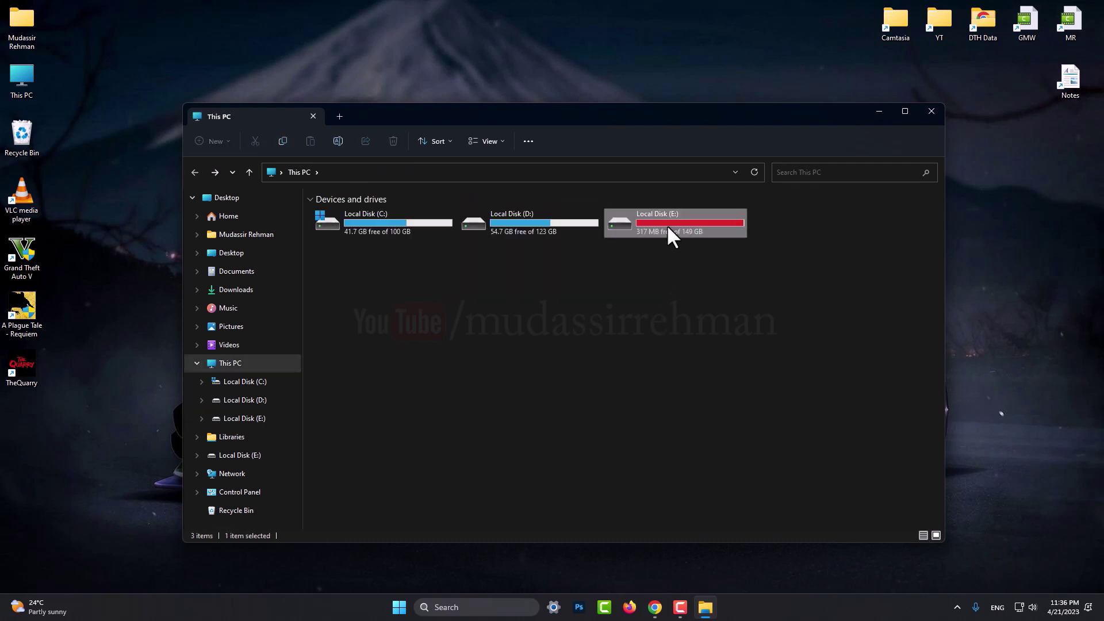
left_click(399, 607)
Launch the Services app from a Start search for 'servi' and move its window left.
type("servi")
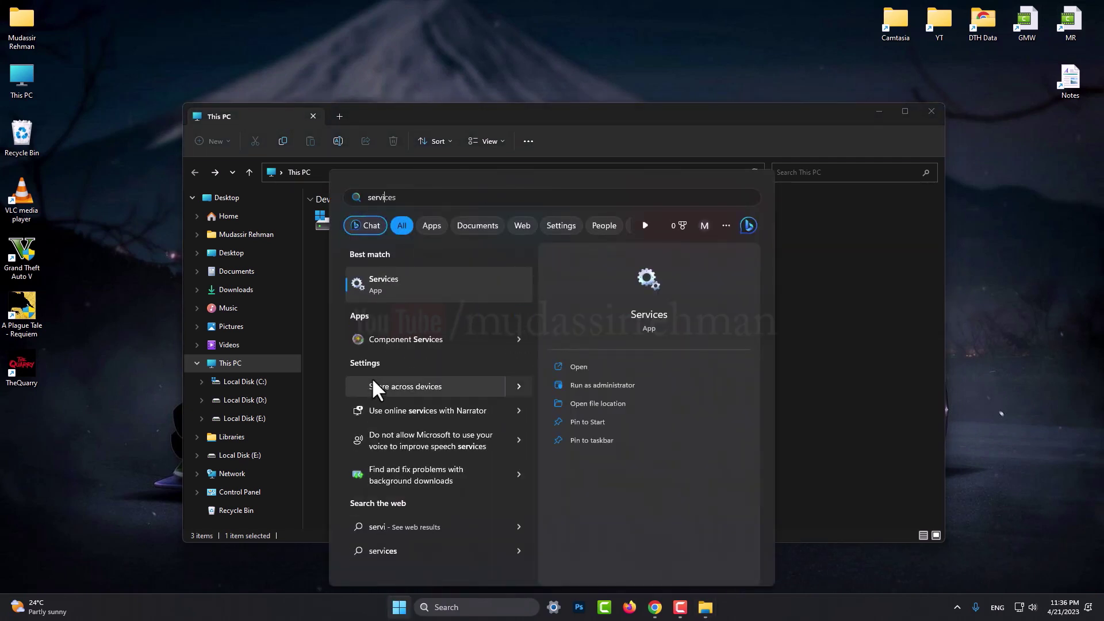
left_click(410, 282)
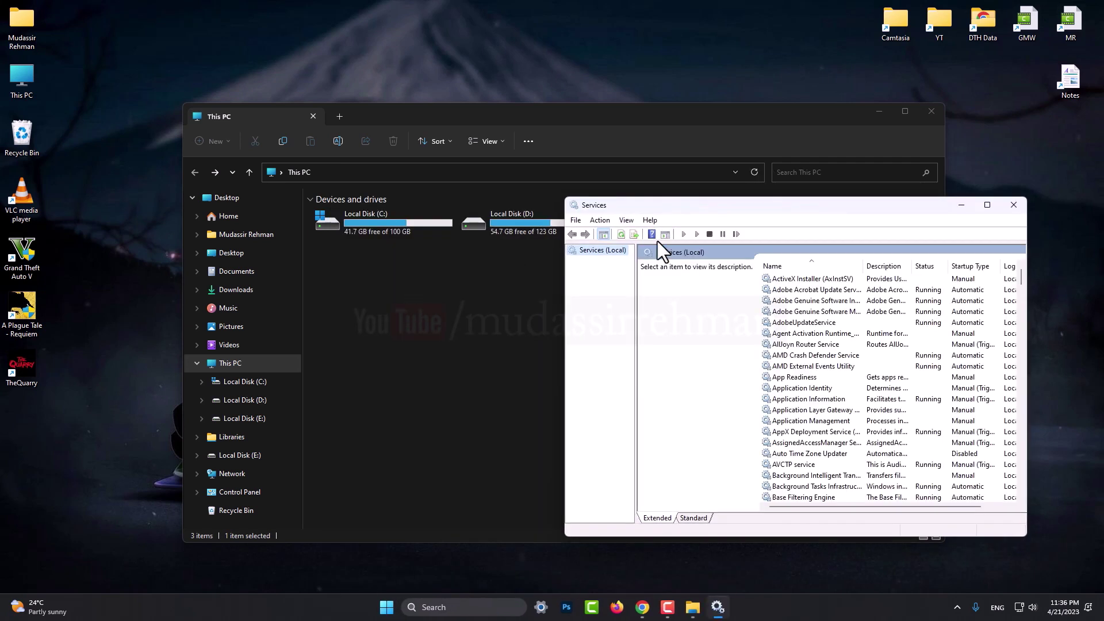
left_click_drag(723, 210, 560, 207)
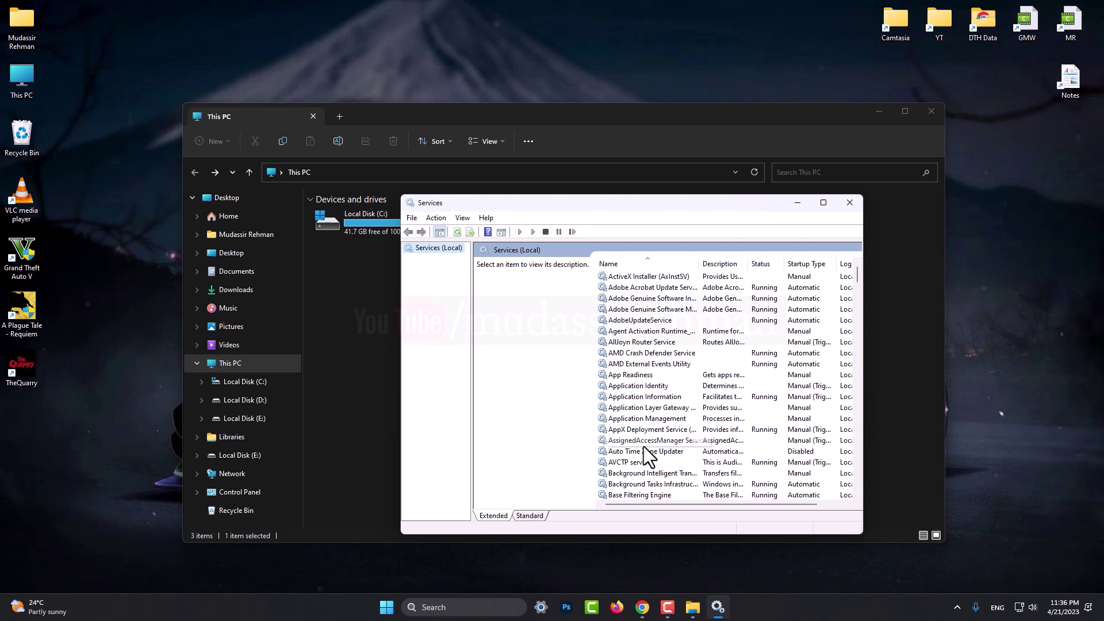
Start Block Level Backup Engine Service, confirm it and BitLocker Drive Encryption run, then close Services.
left_click(640, 484)
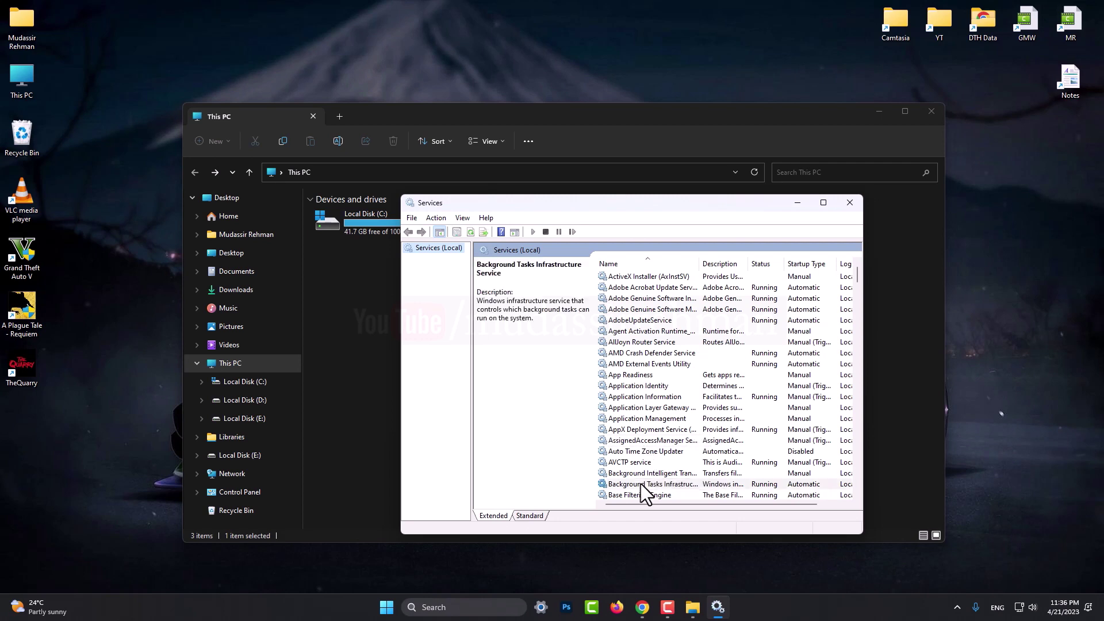
scroll(674, 420, "down", 3)
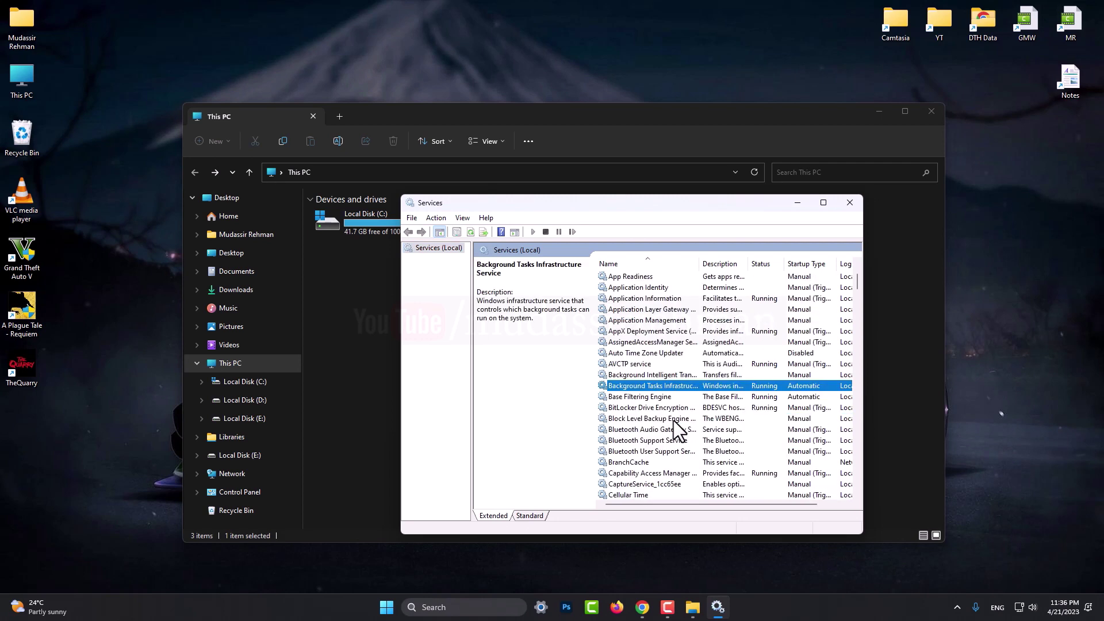
left_click(637, 408)
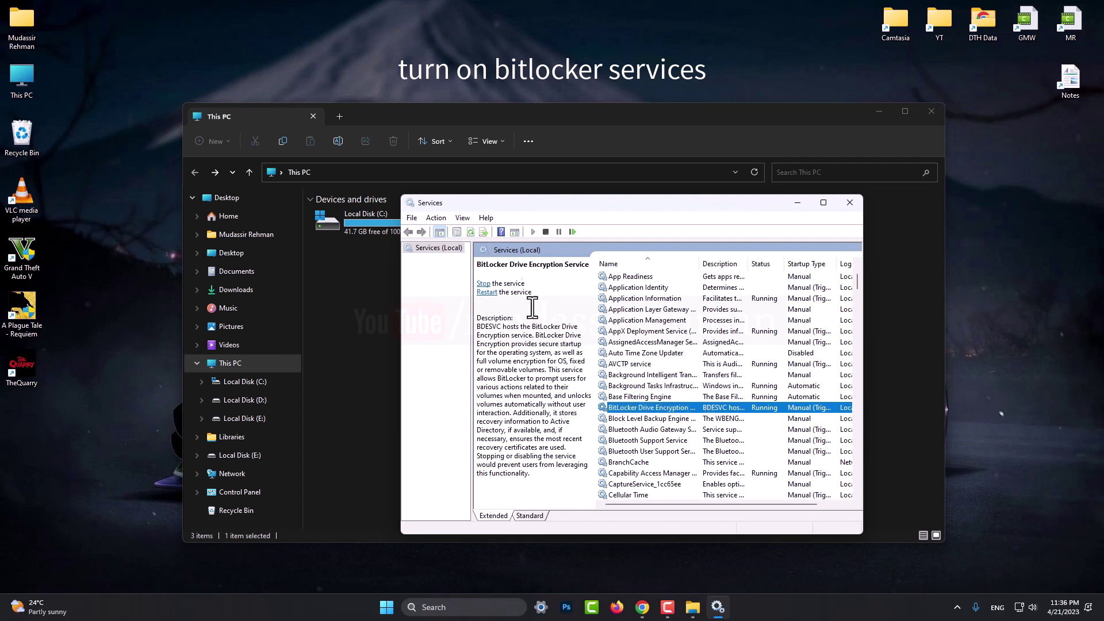
left_click(667, 421)
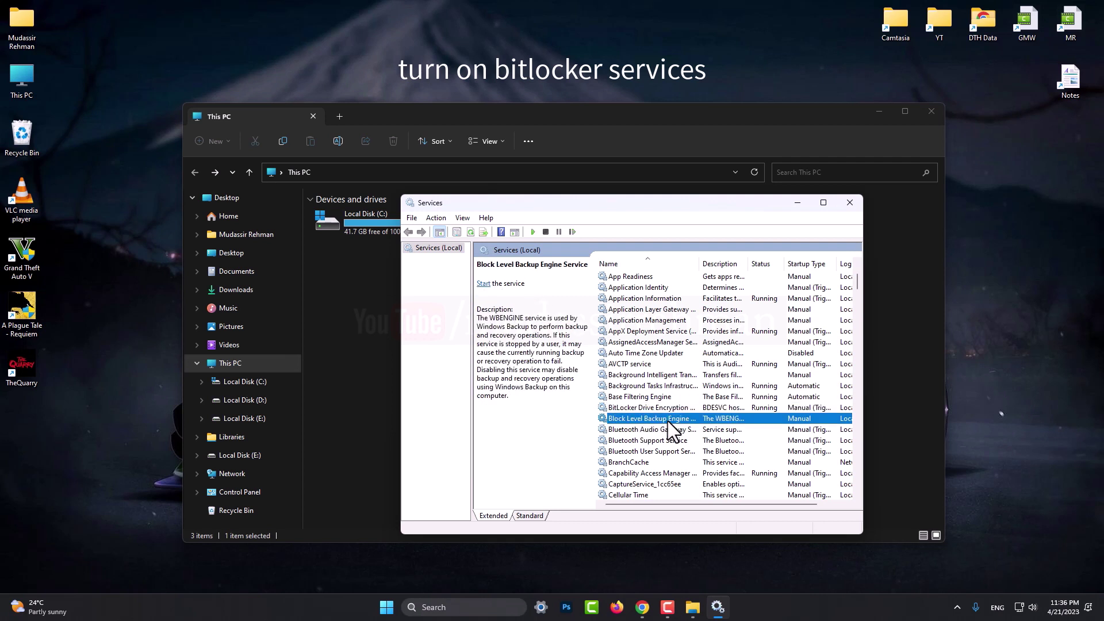
left_click(483, 284)
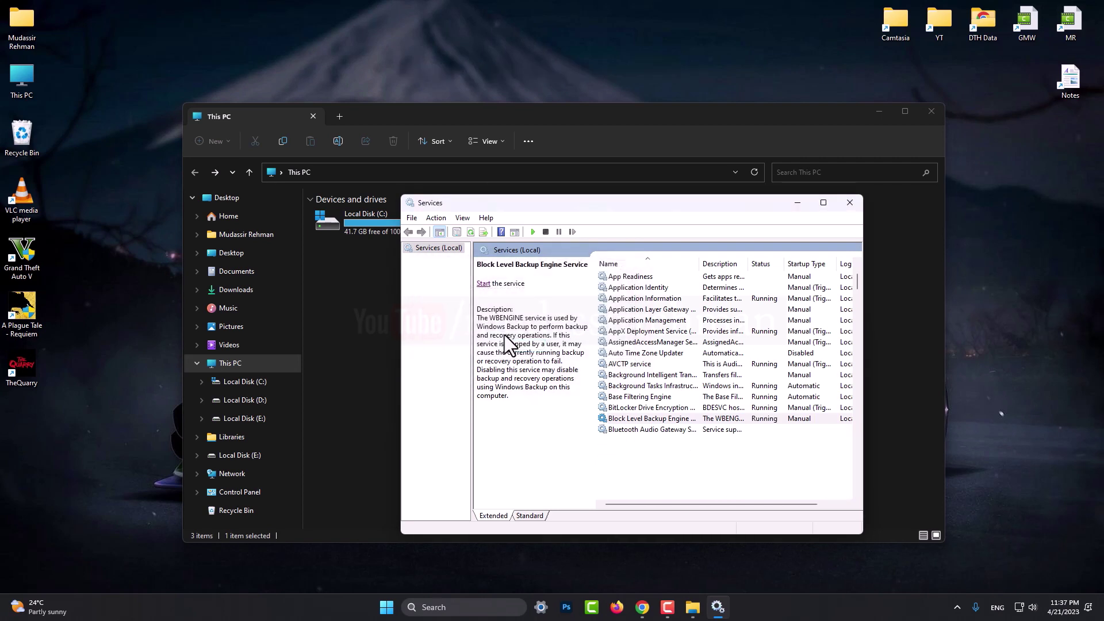
left_click(628, 407)
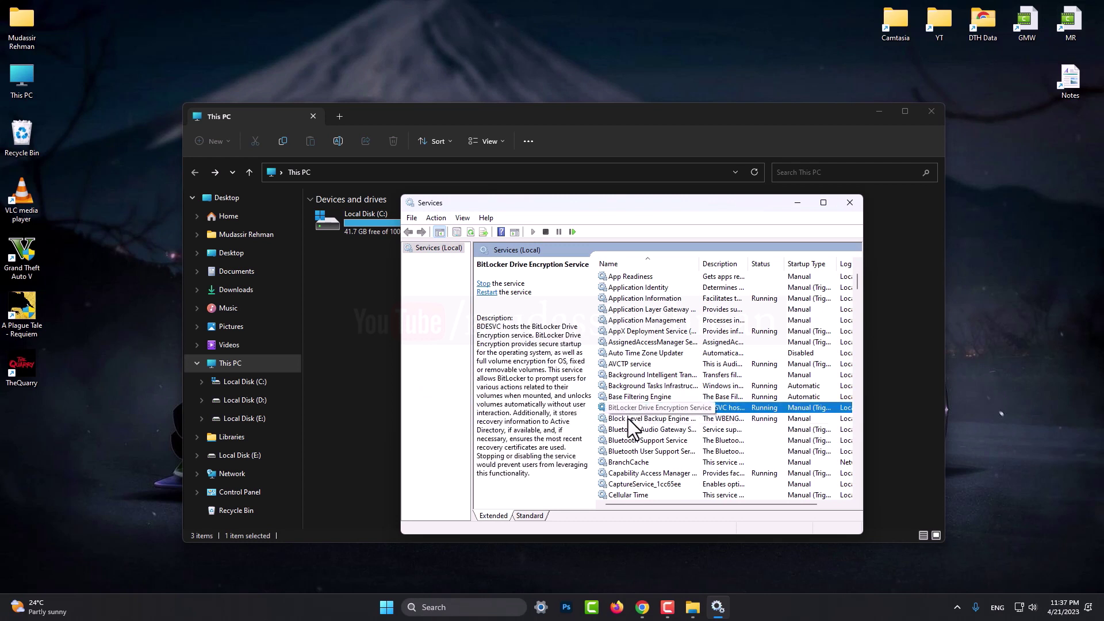
left_click(628, 418)
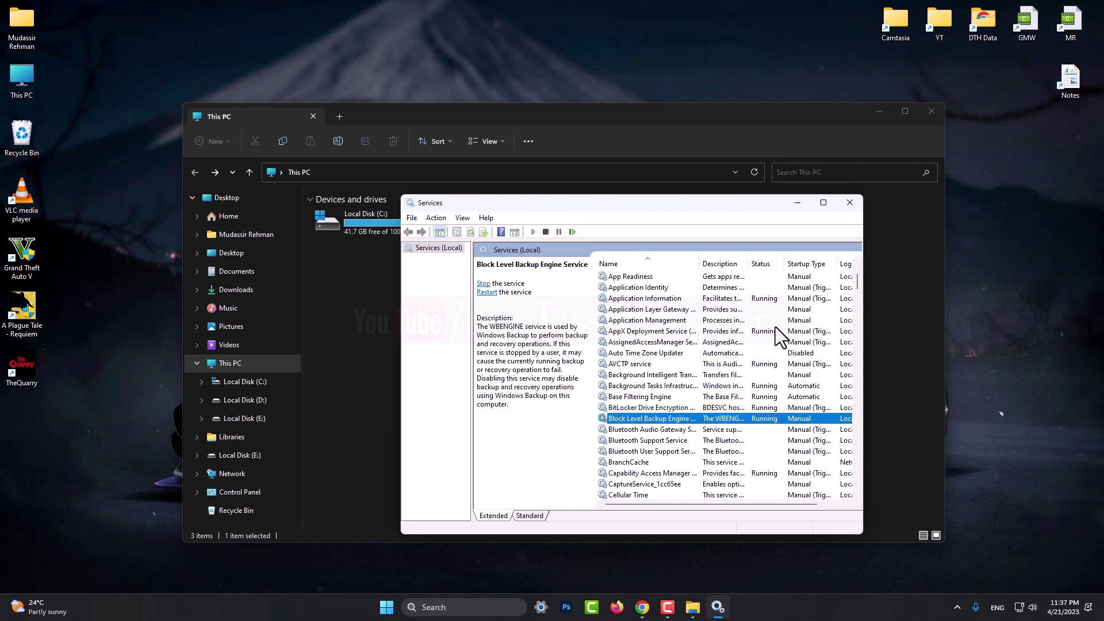
left_click(850, 208)
Launch Turn BitLocker on for Local Disk (E:) from its full context menu.
double_click(661, 235)
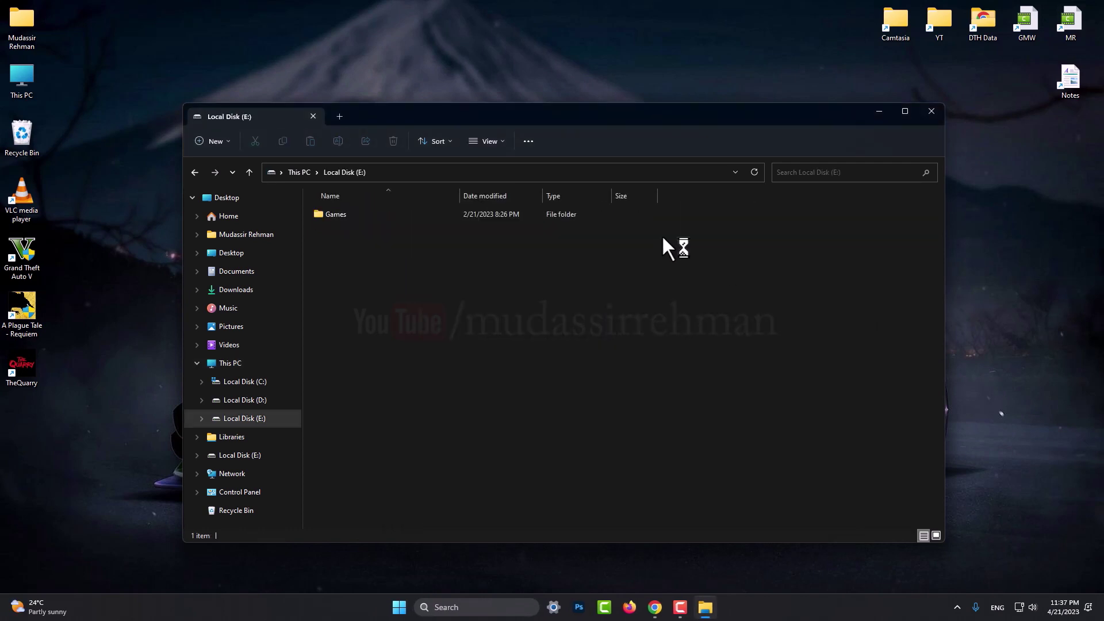
key("alt+Left")
right_click(664, 222)
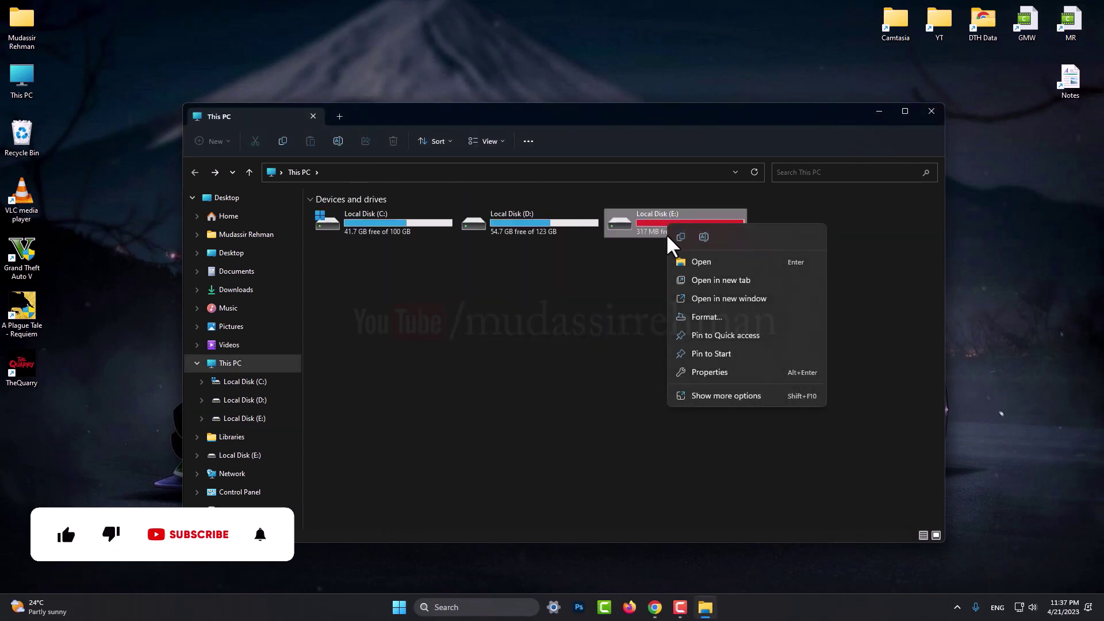
left_click(706, 395)
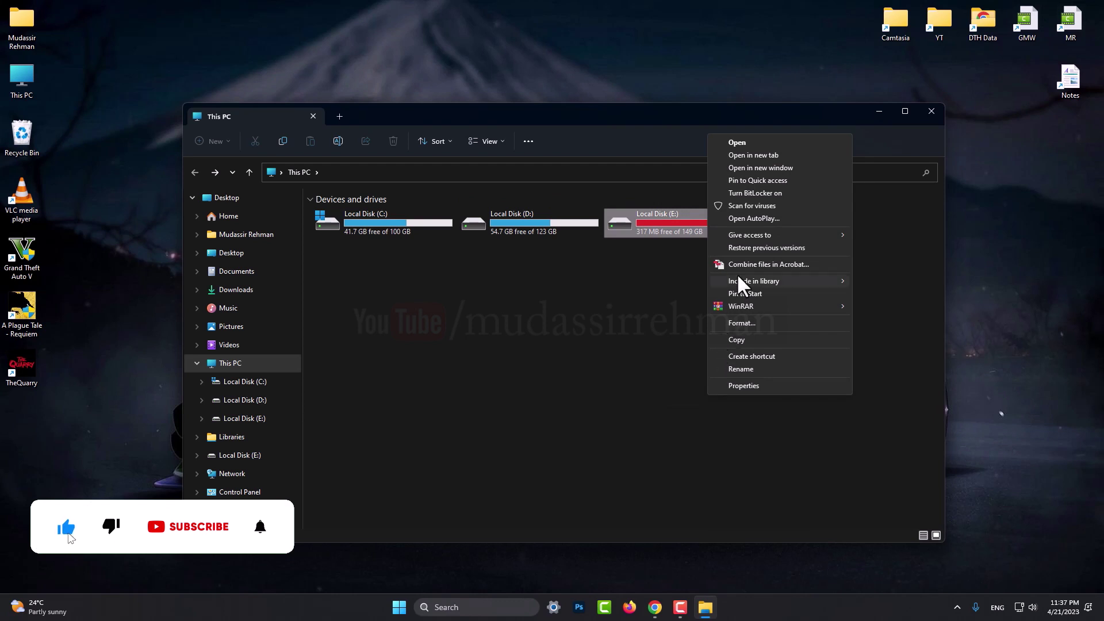
left_click(773, 192)
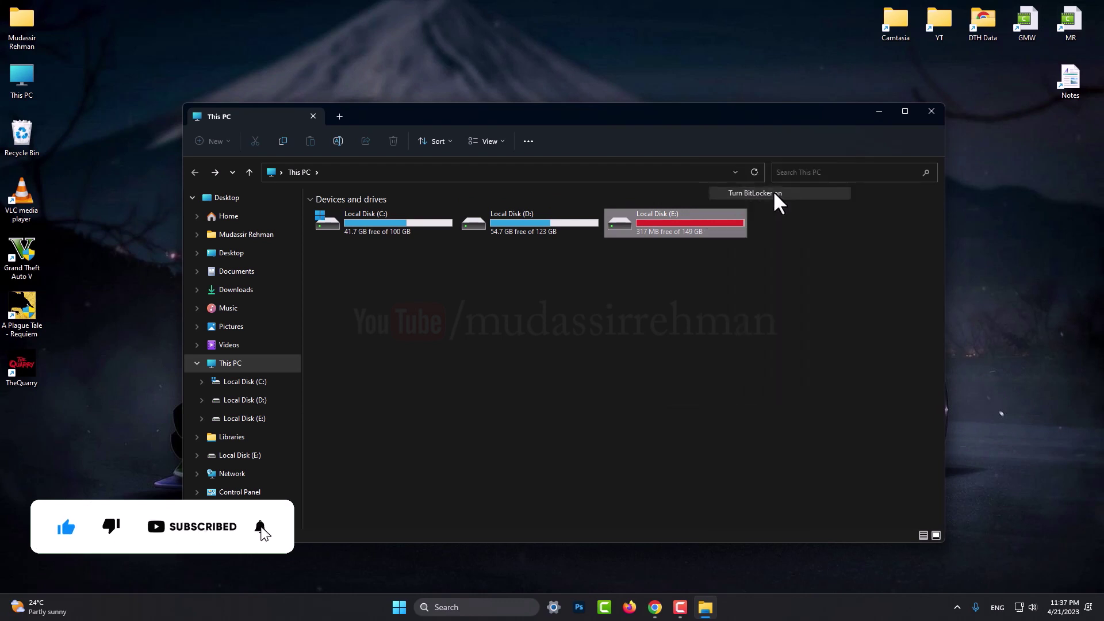
left_click_drag(581, 169, 727, 199)
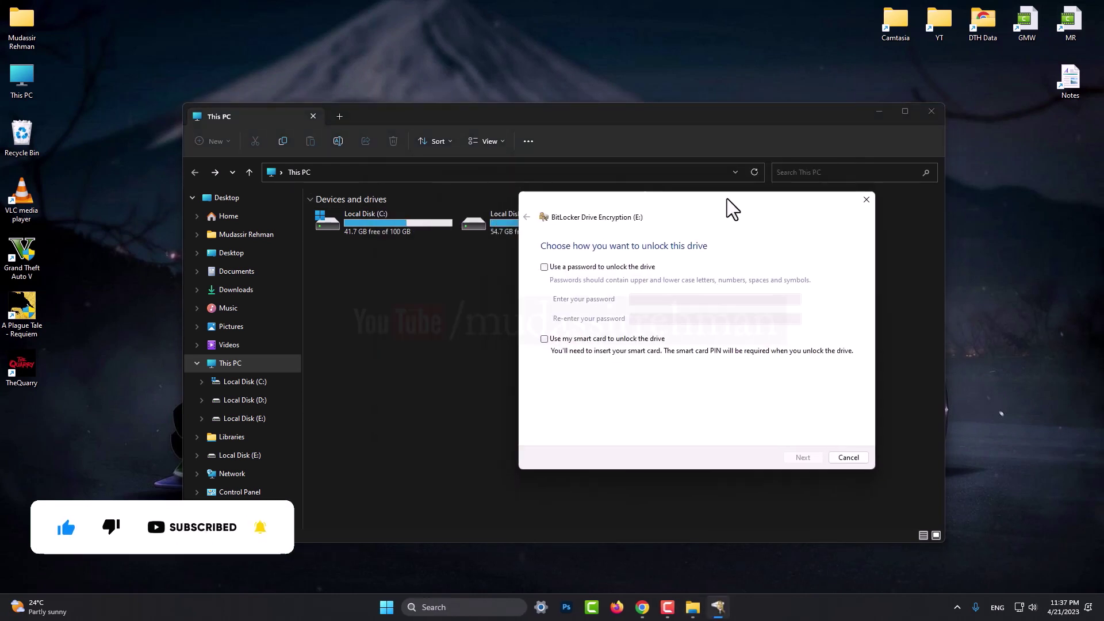
Choose password unlocking, enter and confirm the drive password, and continue to recovery key backup.
left_click(545, 268)
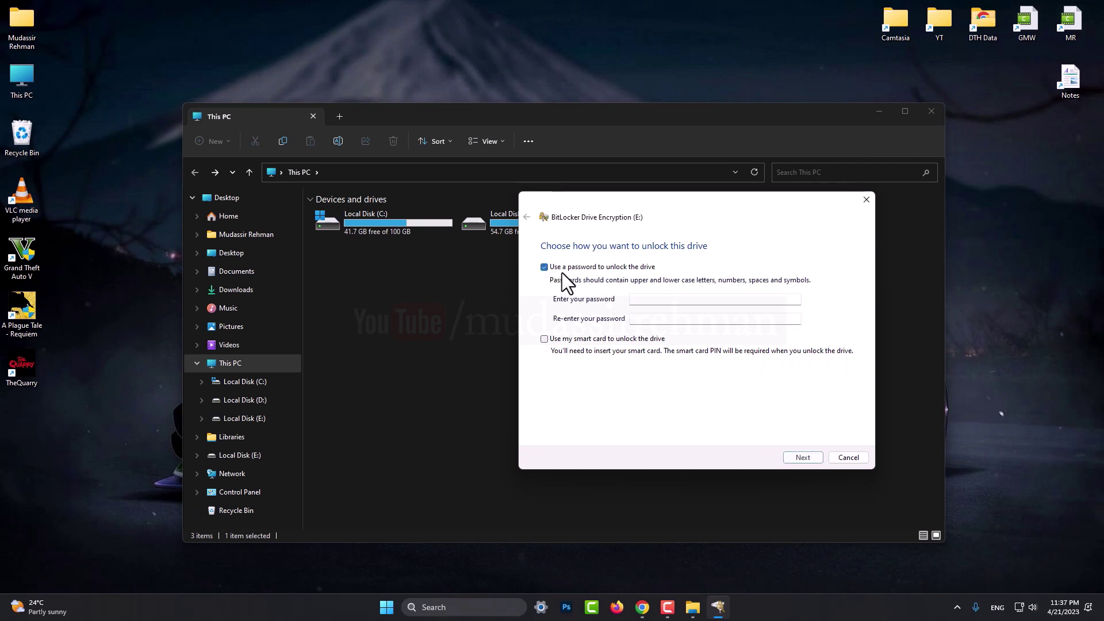
left_click(645, 299)
type("123")
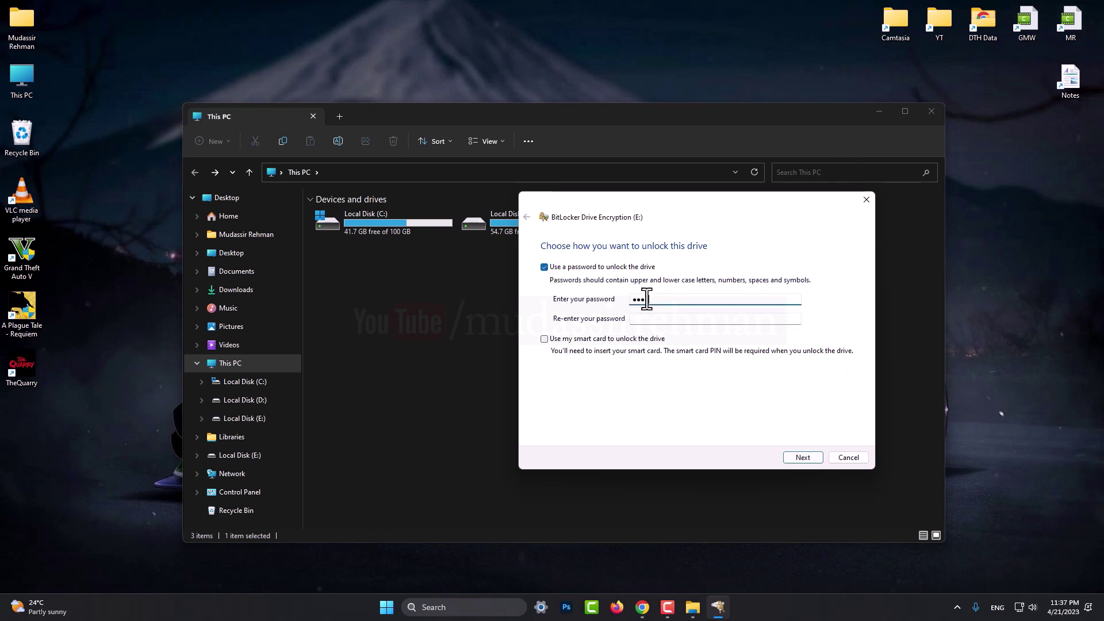
type("456789")
left_click(640, 320)
type("1")
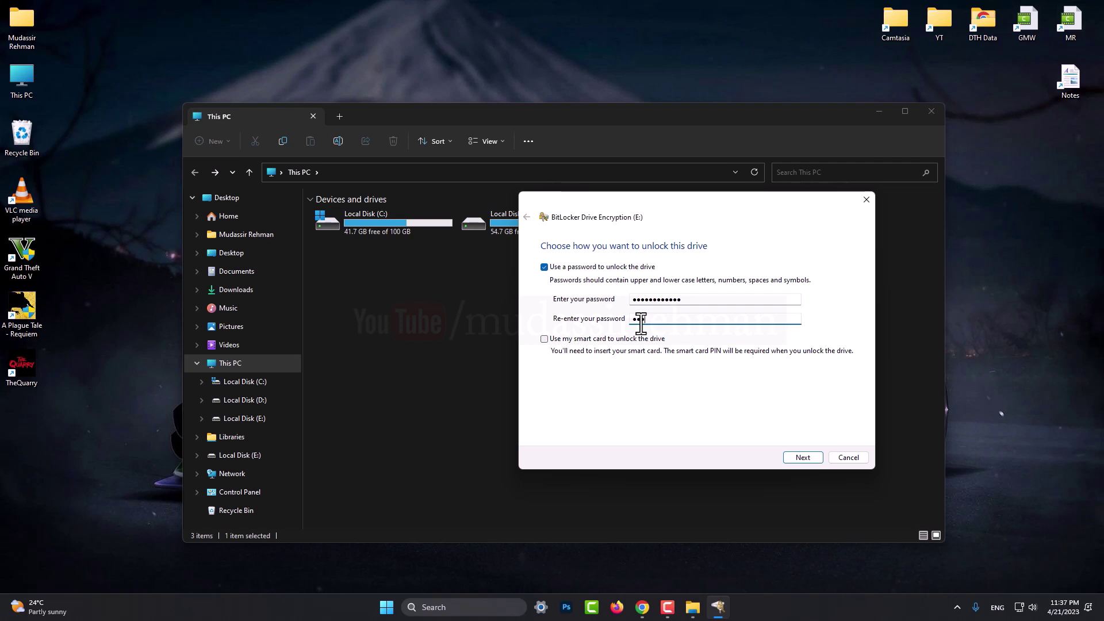
type("23456789012")
left_click(791, 459)
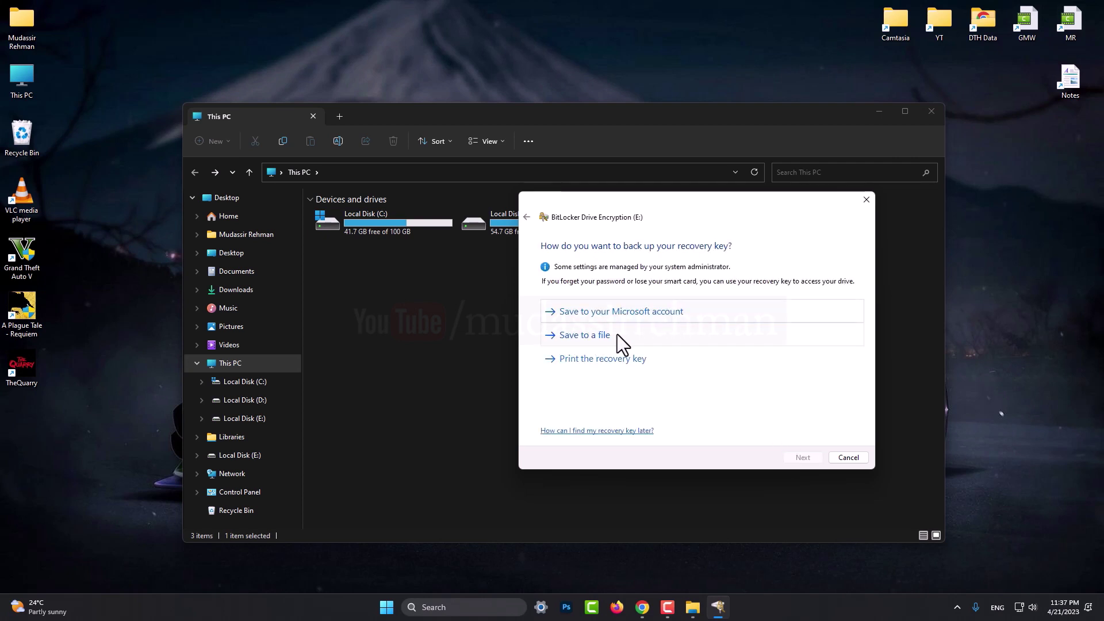
Save the recovery key as a text file in Documents with its default name and continue.
left_click(577, 338)
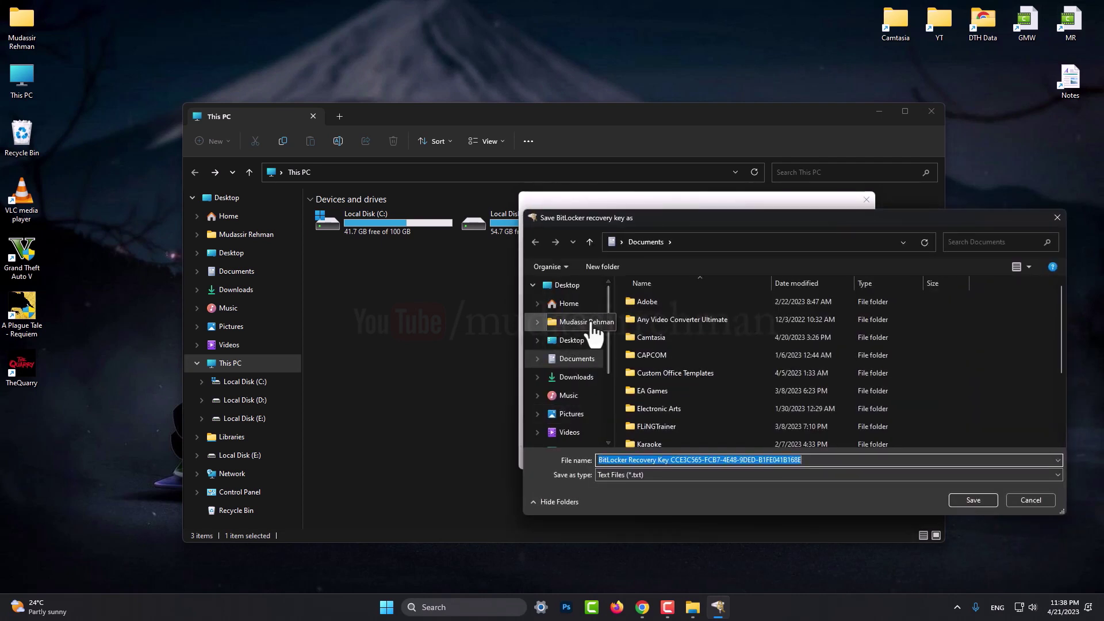
scroll(827, 370, "down", 2)
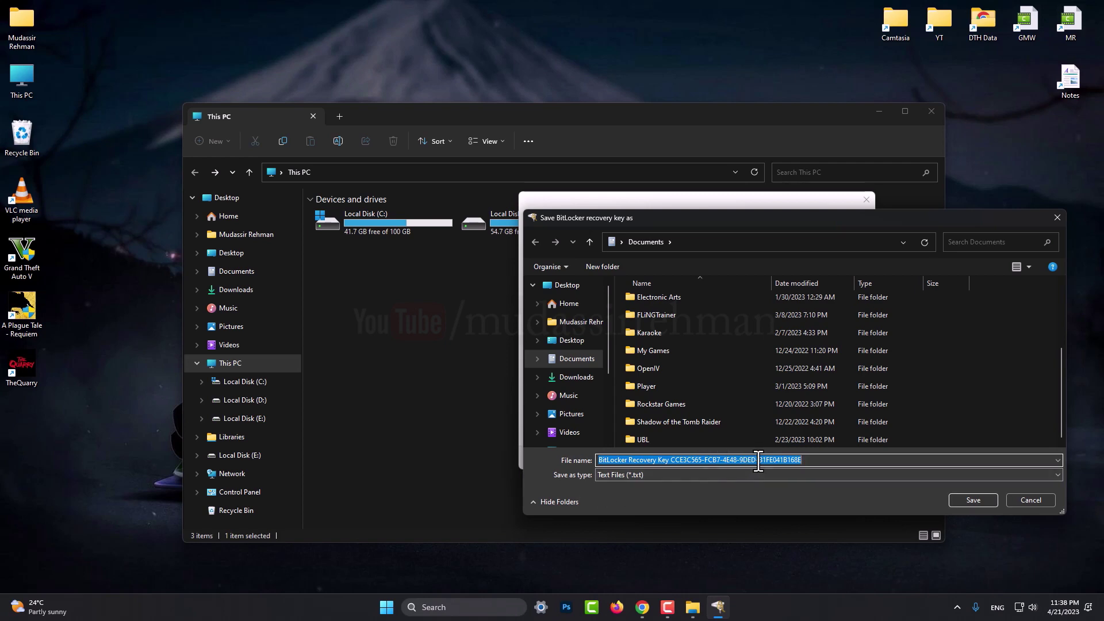
left_click(984, 505)
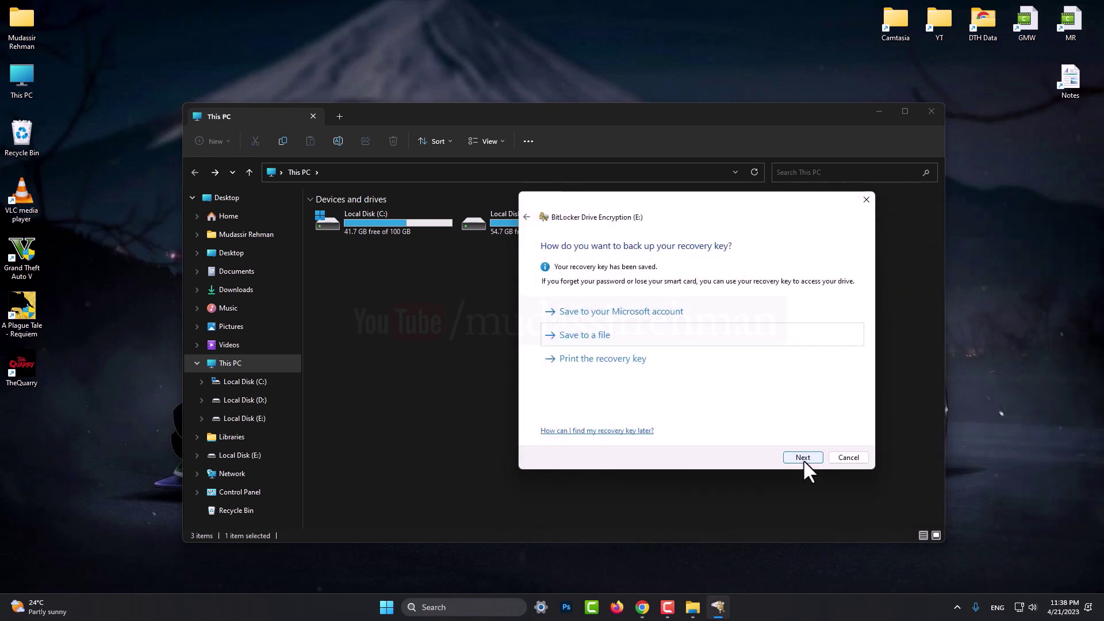
left_click(803, 458)
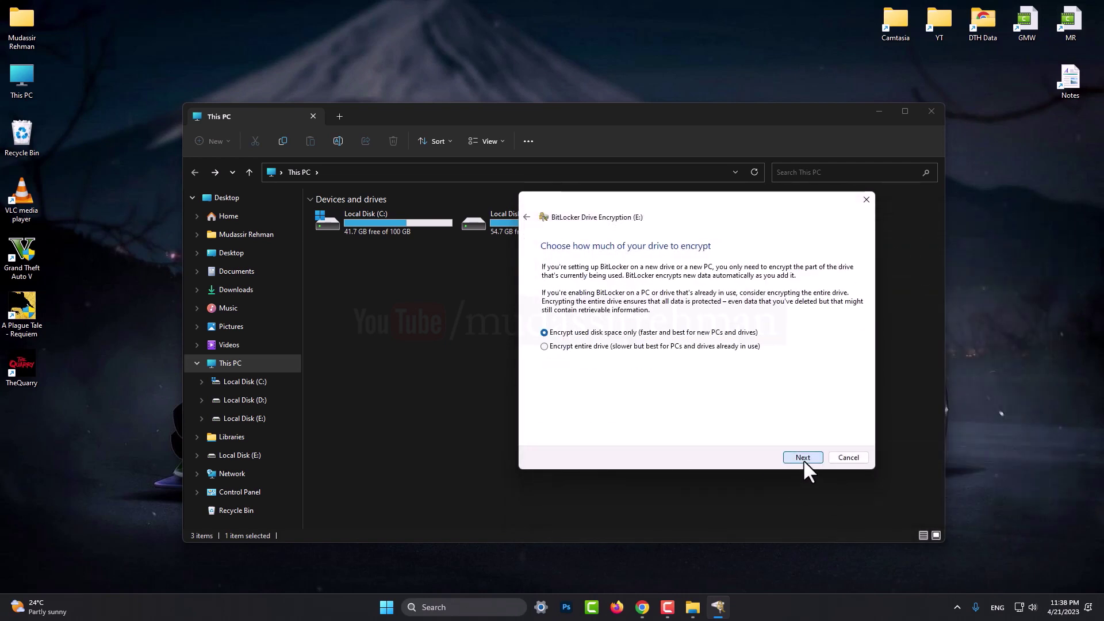
Choose Encrypt entire drive and New encryption mode for E:, then start encrypting.
left_click(622, 346)
left_click(804, 458)
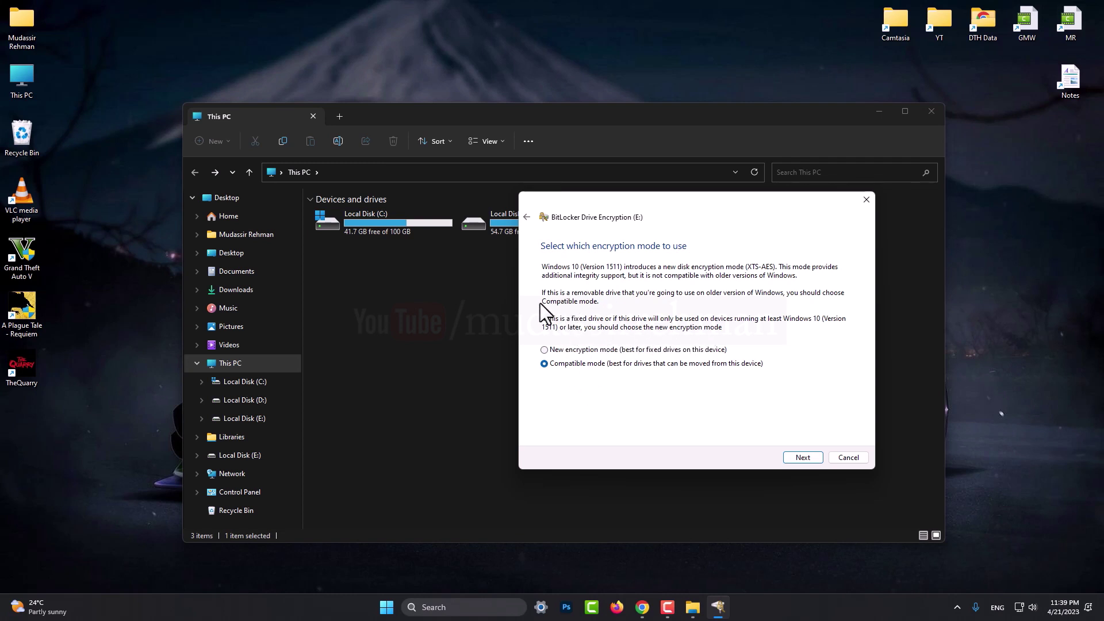
left_click(549, 350)
left_click(803, 459)
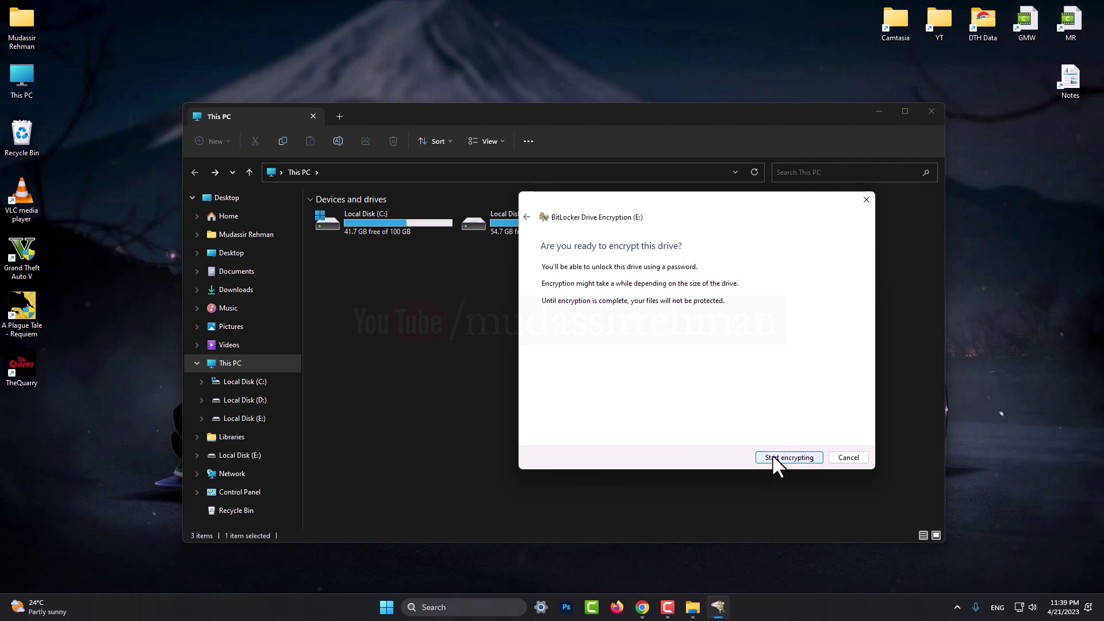
left_click(774, 458)
Wait for the encryption of E: to finish and close the completion message.
left_click_drag(519, 216, 705, 275)
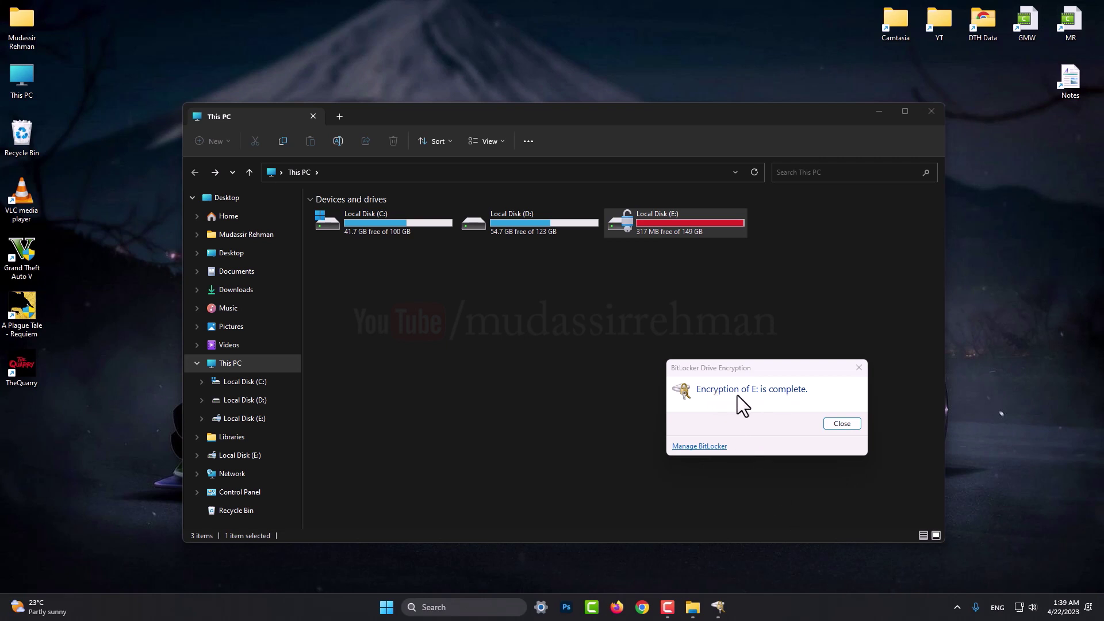
left_click(842, 424)
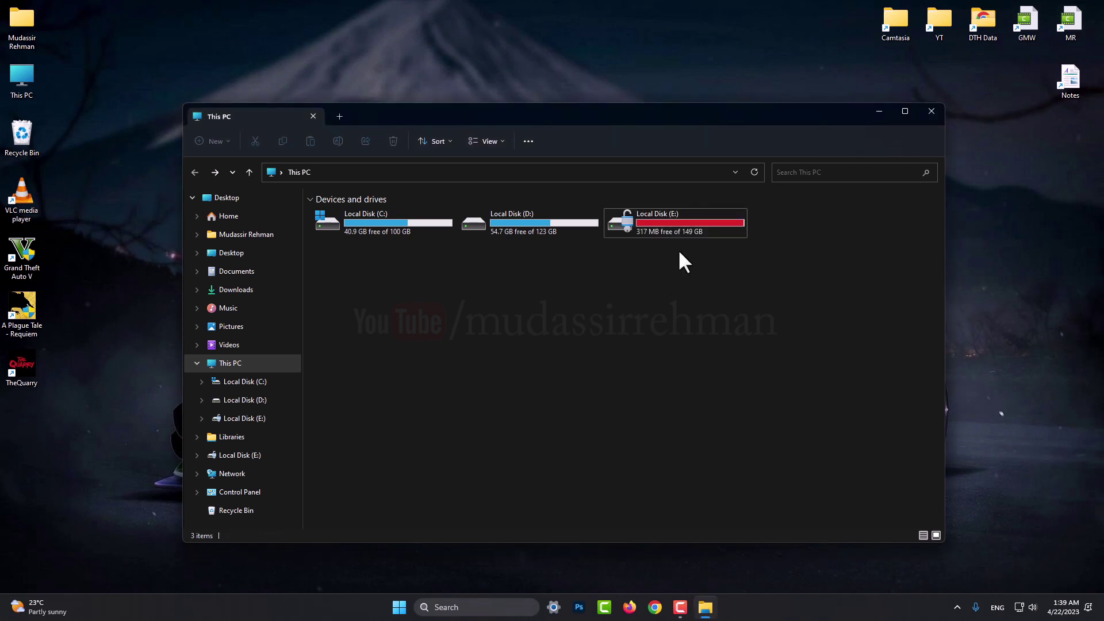
Browse the Games folder on encrypted drive E:, return to This PC, and close Explorer.
double_click(684, 222)
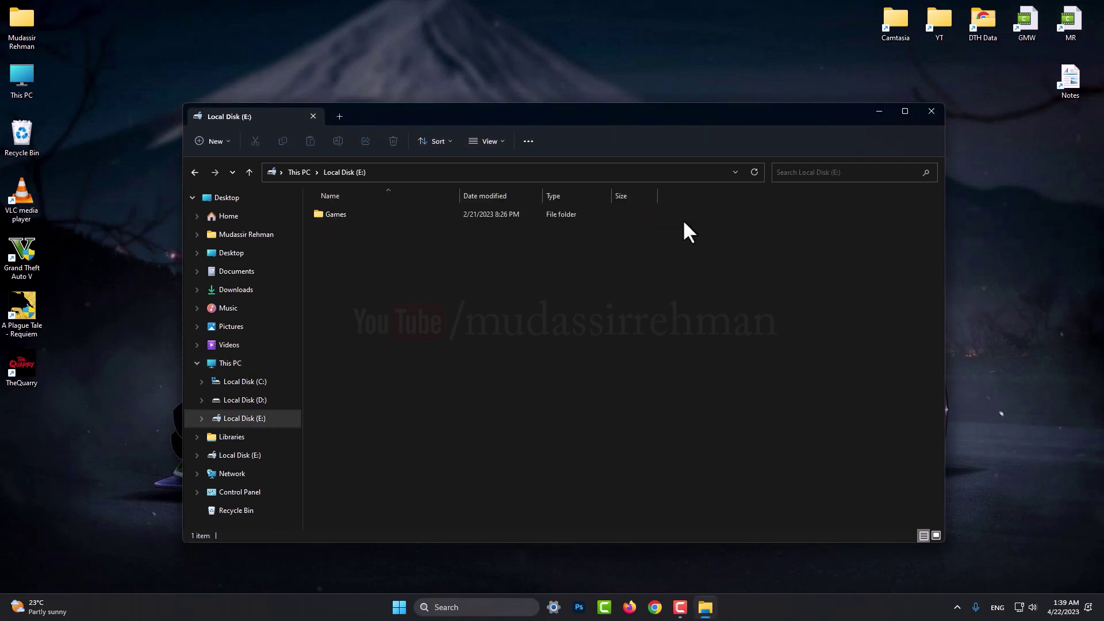
double_click(338, 215)
right_click(510, 405)
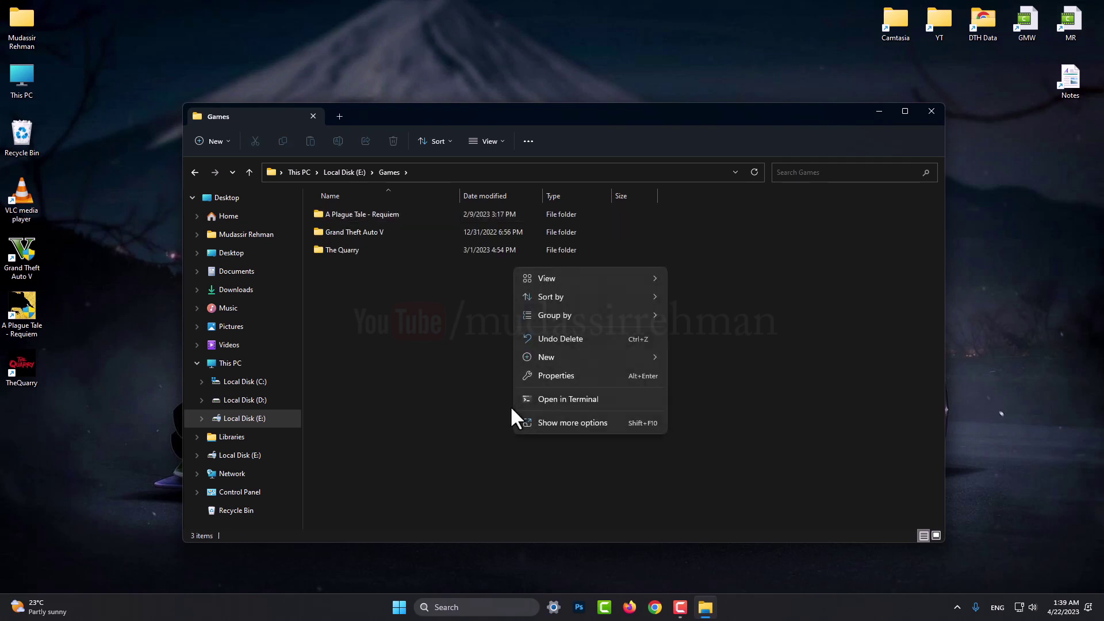
key("Escape")
key("alt+Up")
key("alt+Up")
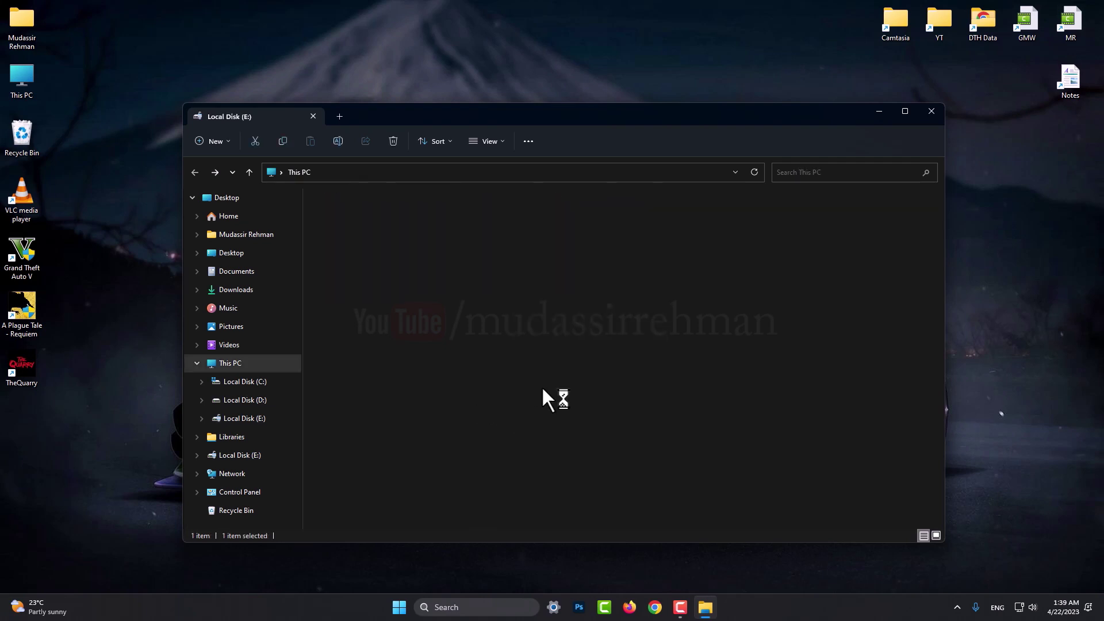
left_click(774, 307)
left_click(931, 111)
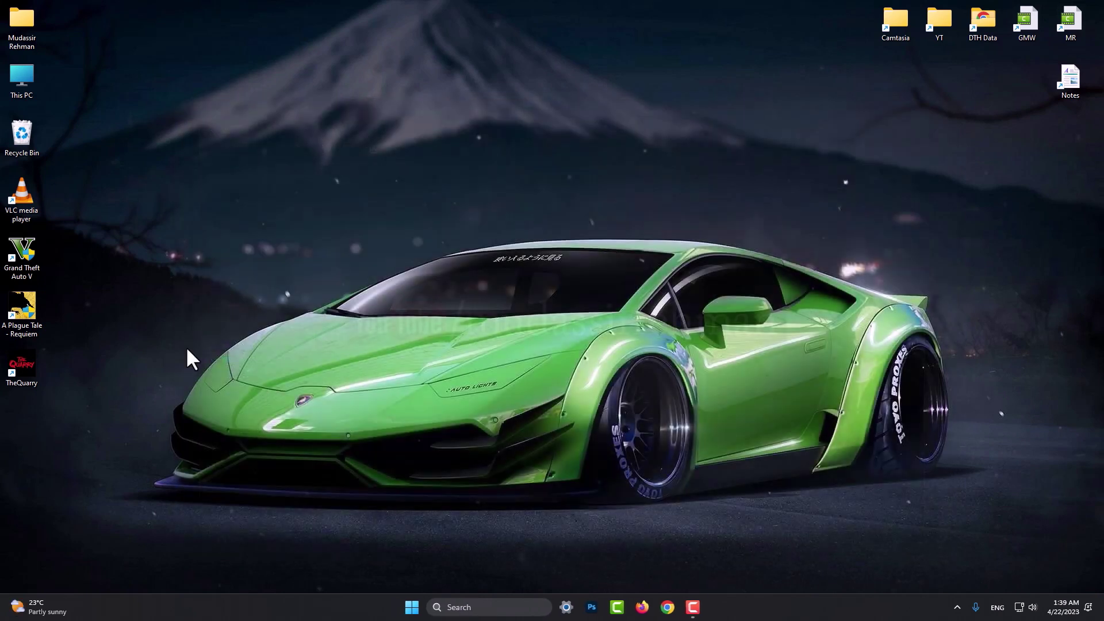
Refresh the desktop twice, then reopen This PC and close it again.
right_click(188, 351)
left_click(208, 399)
right_click(426, 240)
left_click(461, 295)
right_click(620, 203)
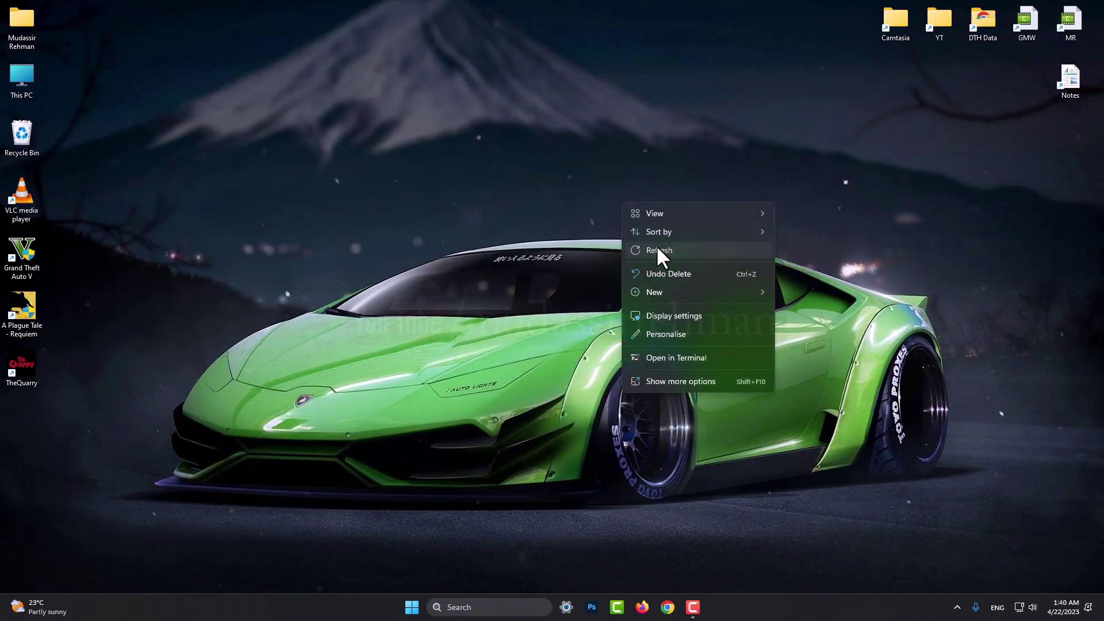
left_click(657, 249)
double_click(23, 78)
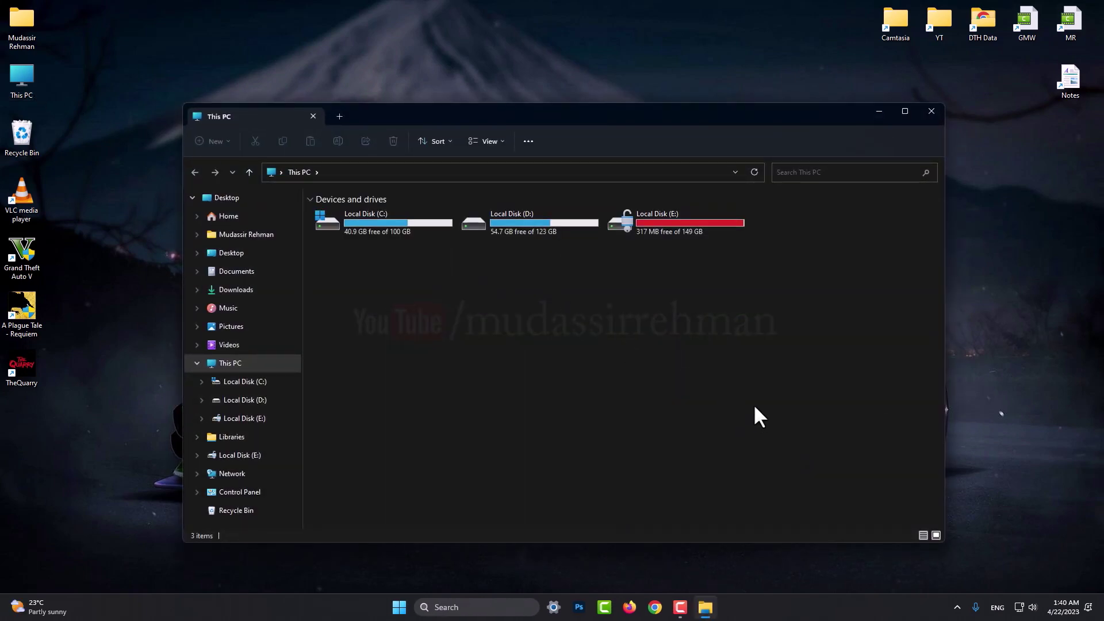
left_click(932, 111)
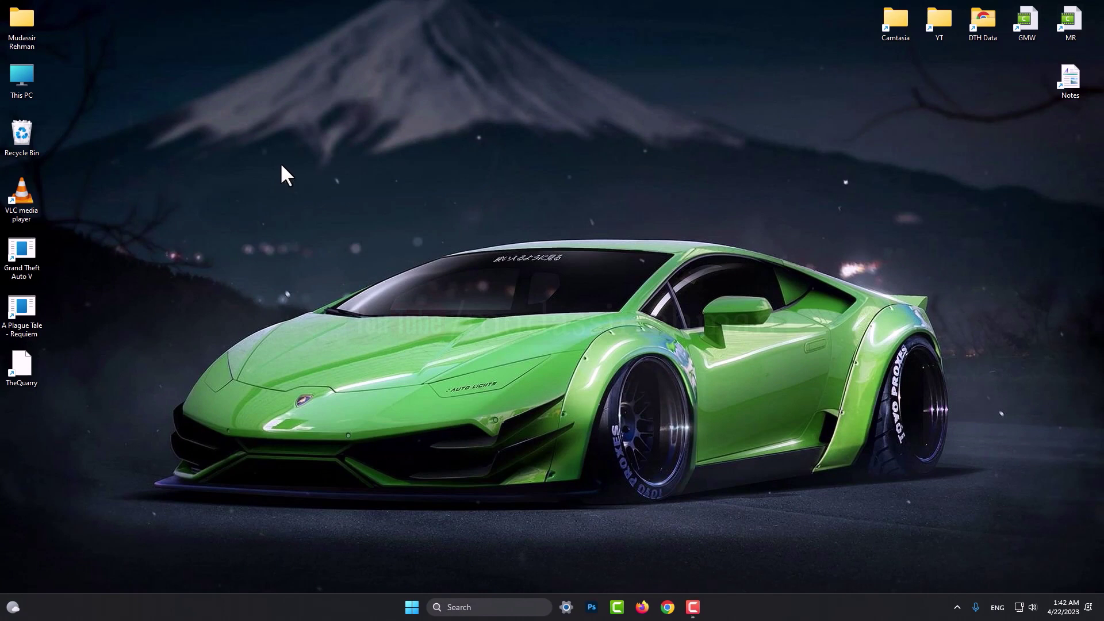
Clear the desktop game shortcut selection and open This PC from the desktop.
left_click_drag(103, 241, 5, 382)
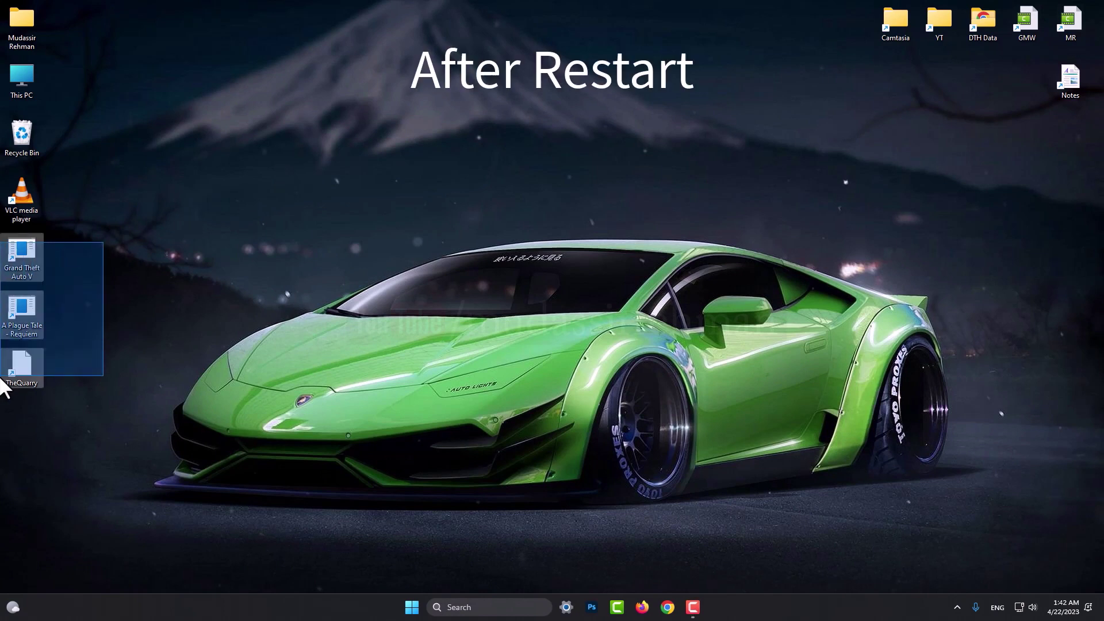
left_click(84, 279)
right_click(84, 278)
left_click(115, 325)
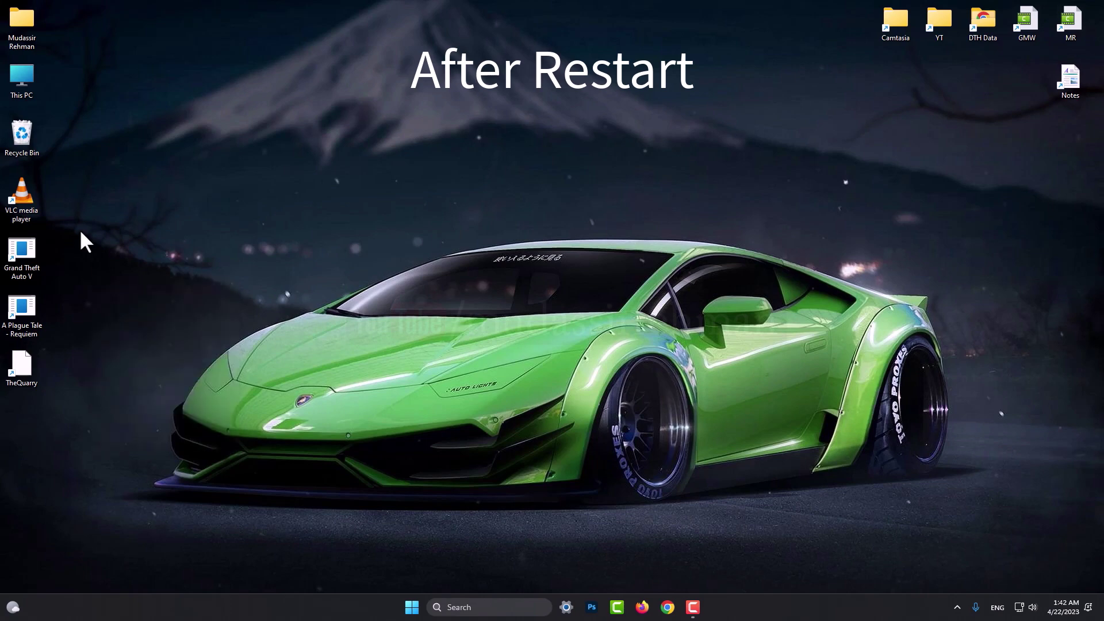
double_click(25, 91)
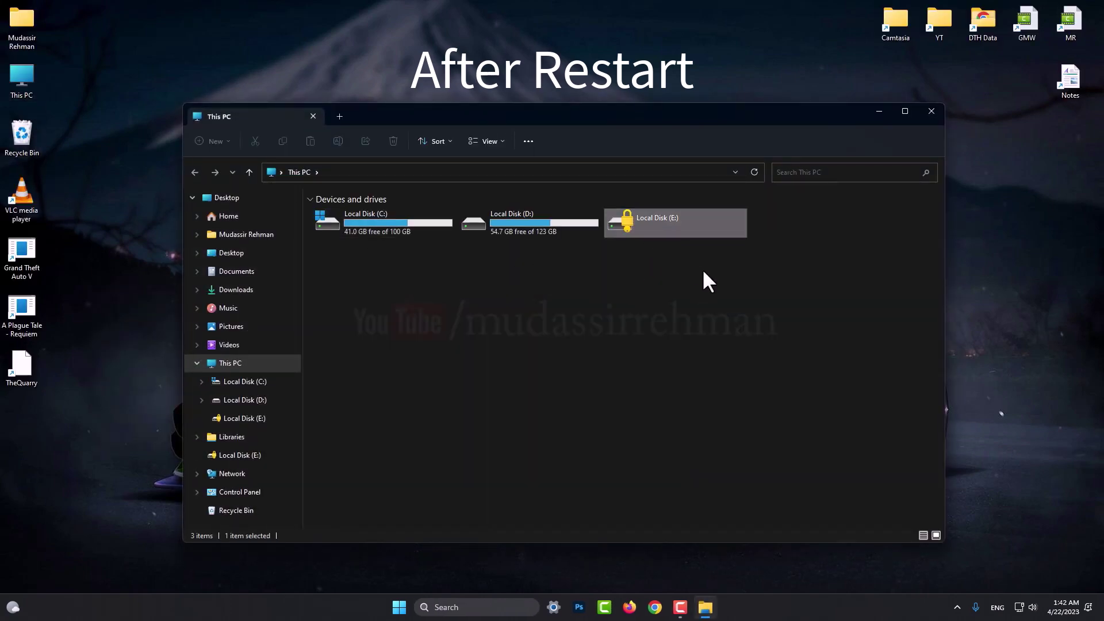
Select the locked Local Disk (E:) and open it to get the BitLocker password prompt.
left_click(643, 230)
left_click_drag(668, 260, 635, 229)
left_click(687, 261)
left_click(631, 229)
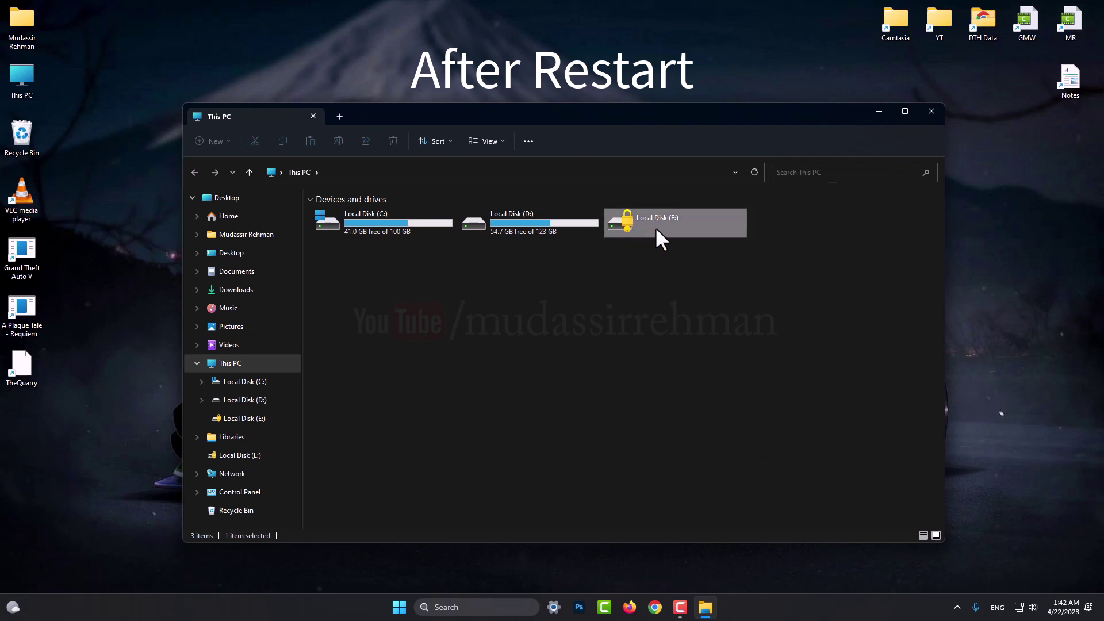
double_click(656, 228)
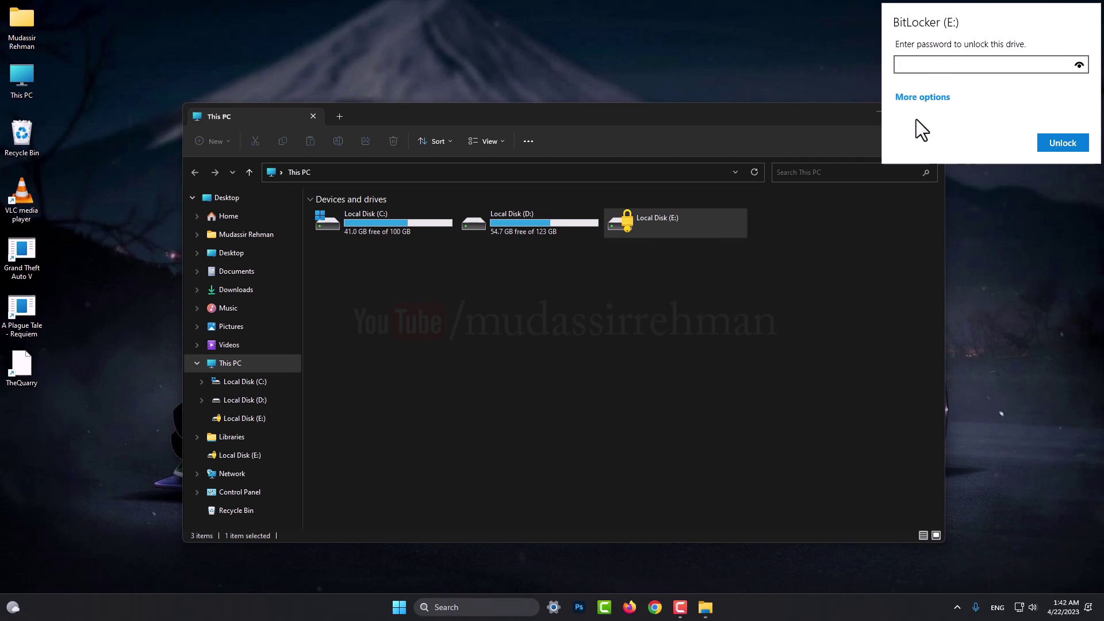
Show More options, untick Automatically unlock on this PC, and dismiss the prompt.
left_click(923, 99)
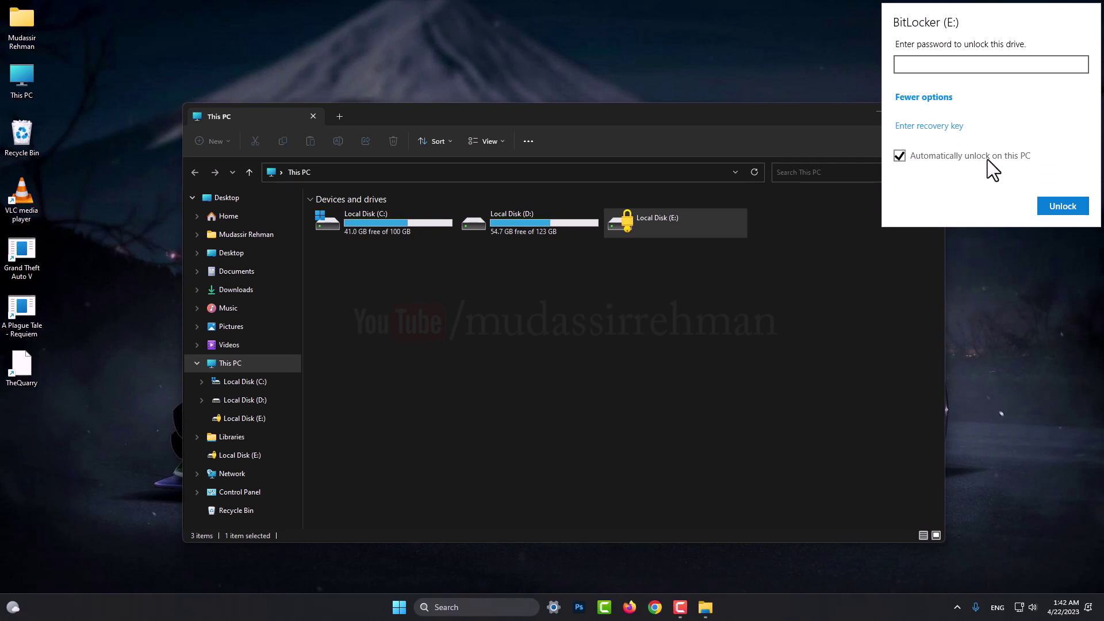
left_click(932, 65)
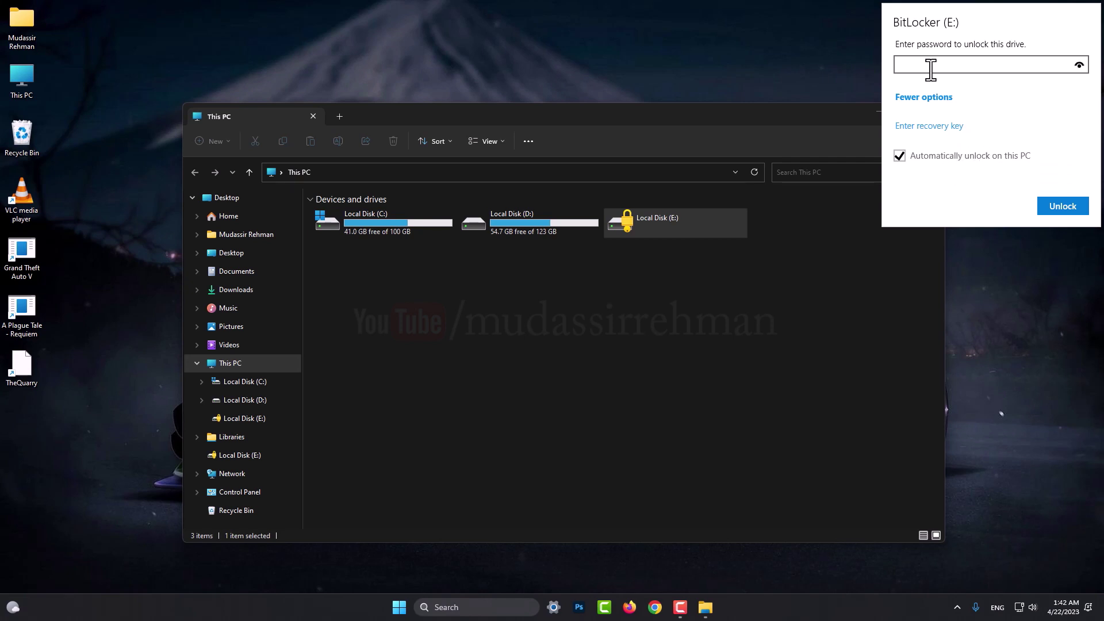
left_click(930, 160)
key("ctrl+v")
left_click(1035, 213)
Unlock drive E: through Unlock Drive in its full context menu using the drive password.
right_click(692, 229)
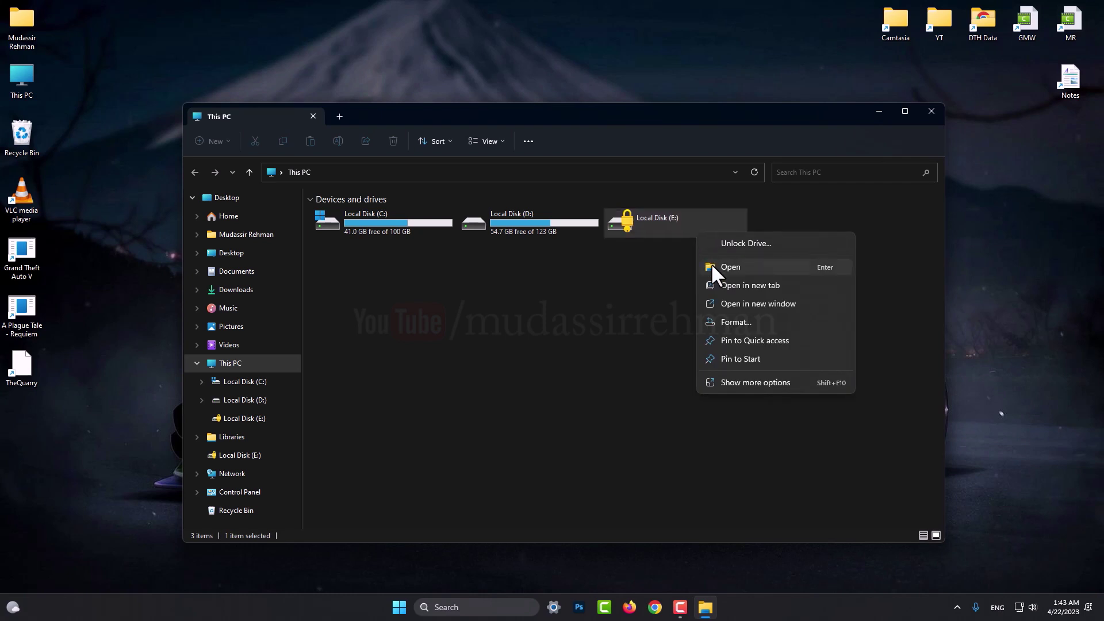
left_click(712, 264)
left_click(702, 231)
right_click(703, 234)
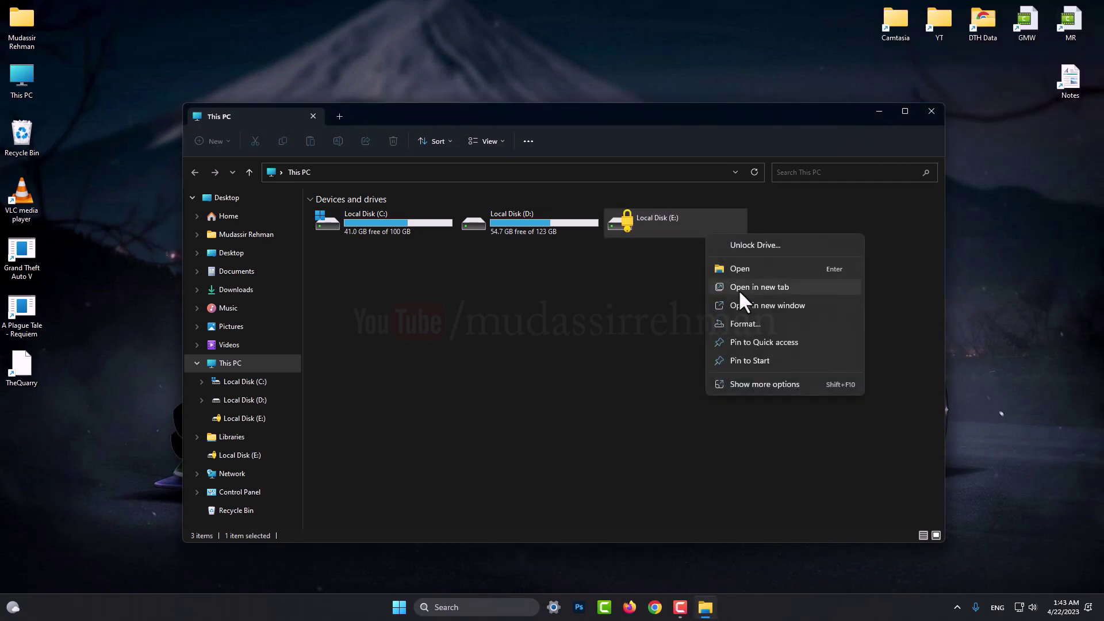
left_click(766, 384)
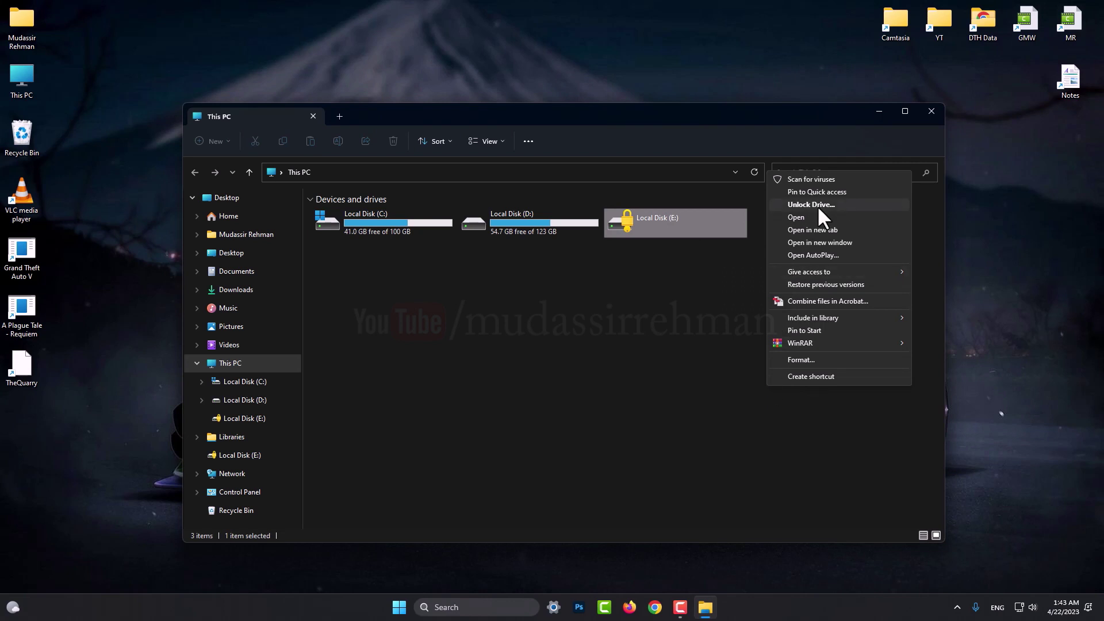
left_click(816, 205)
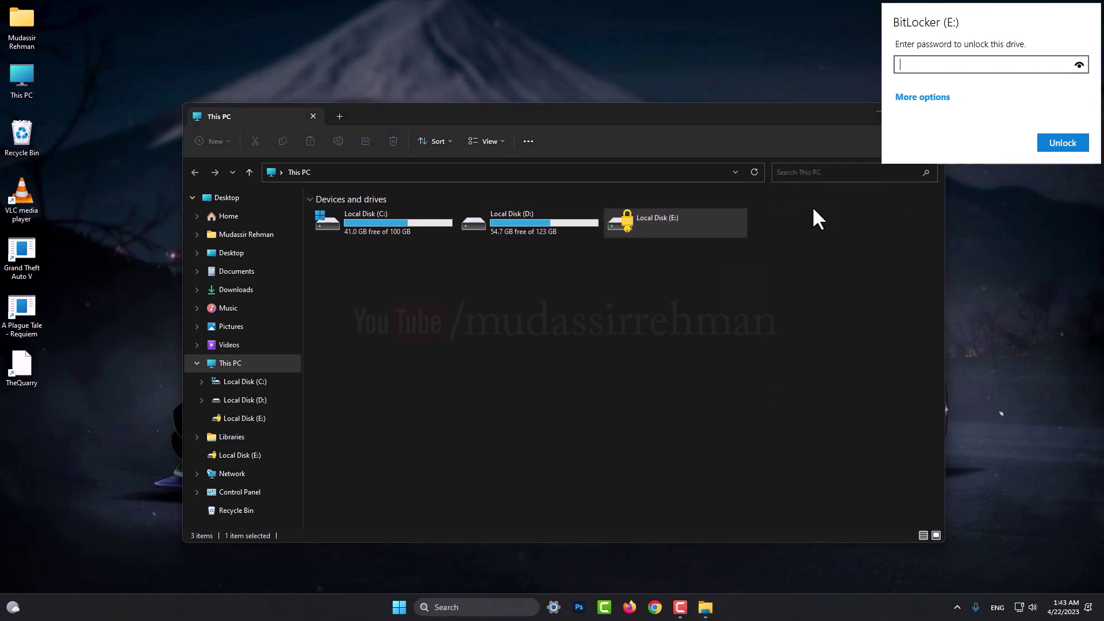
type("123456789012")
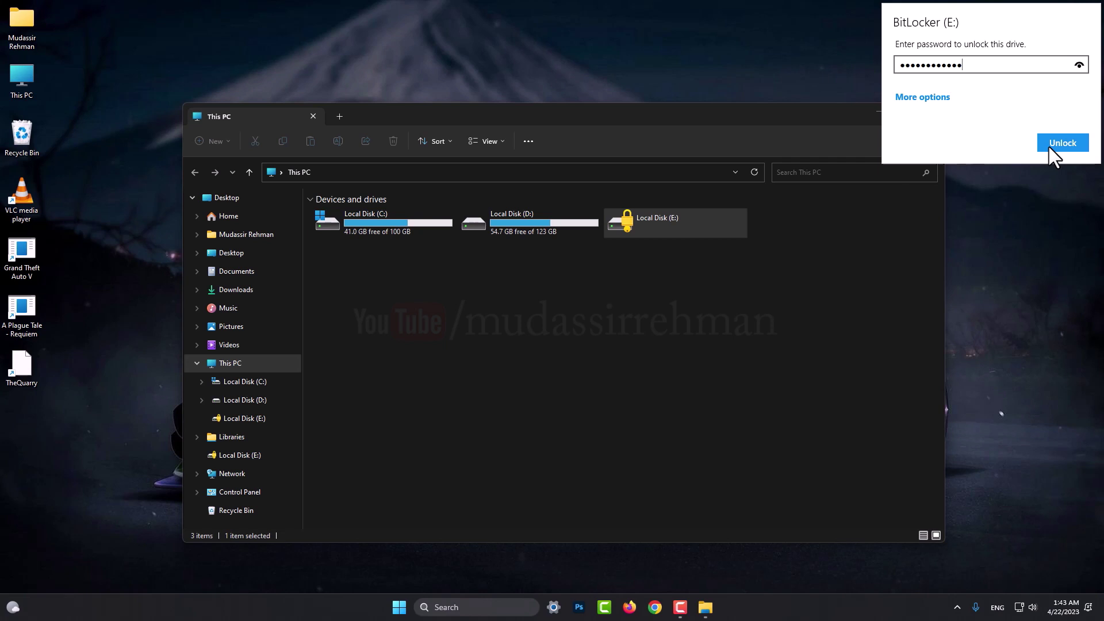
left_click(1049, 148)
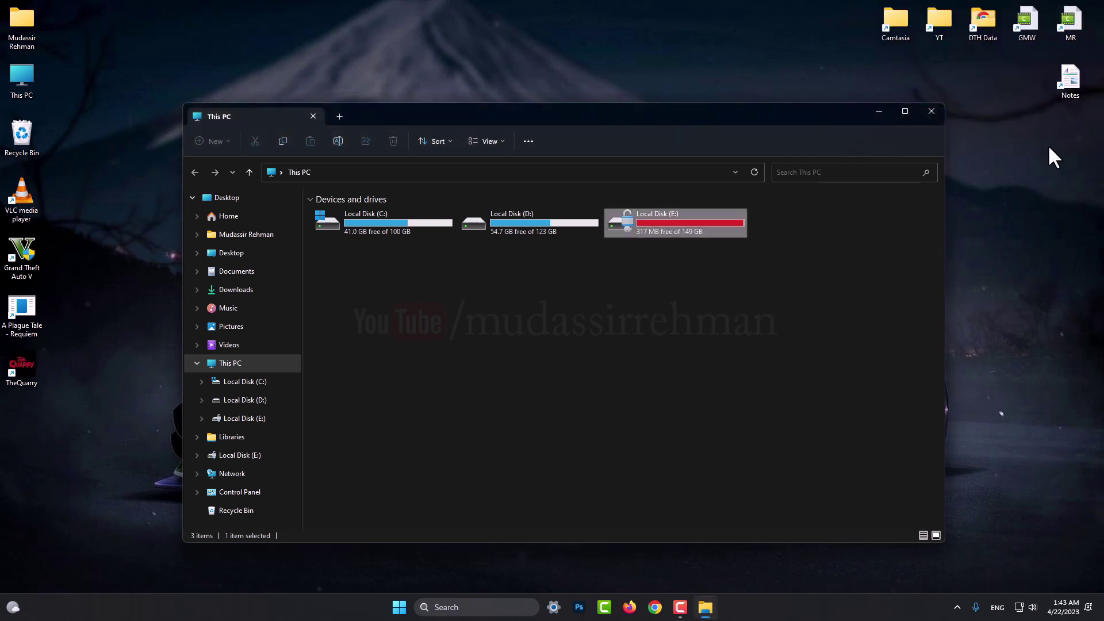
double_click(646, 227)
double_click(316, 217)
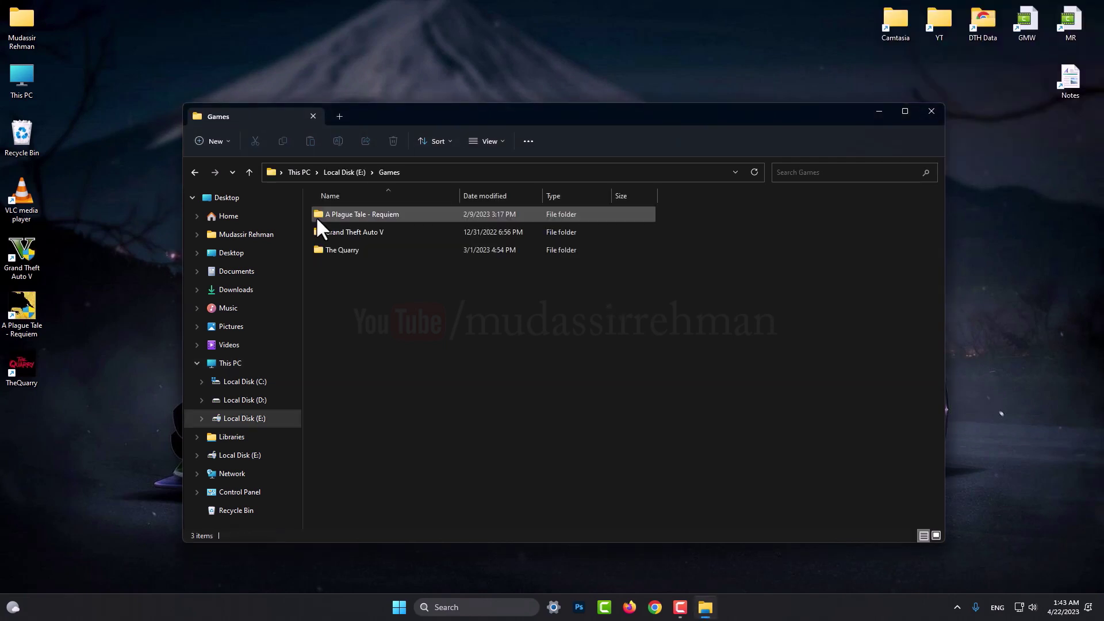
left_click_drag(81, 388, 22, 242)
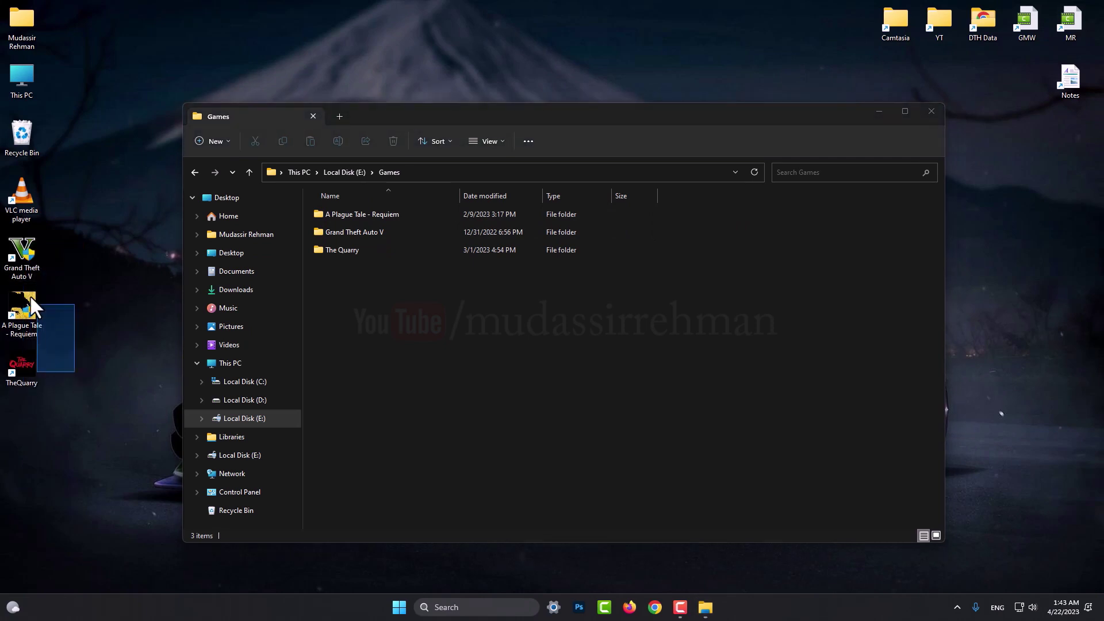
right_click(504, 367)
left_click(459, 431)
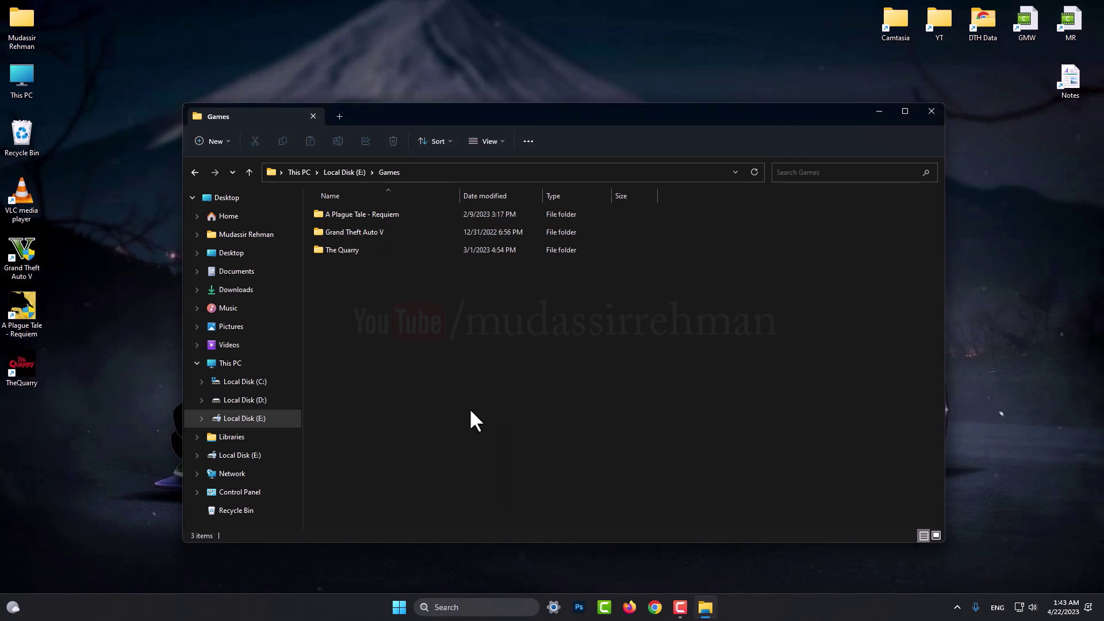
key("alt+Up")
key("alt+Up")
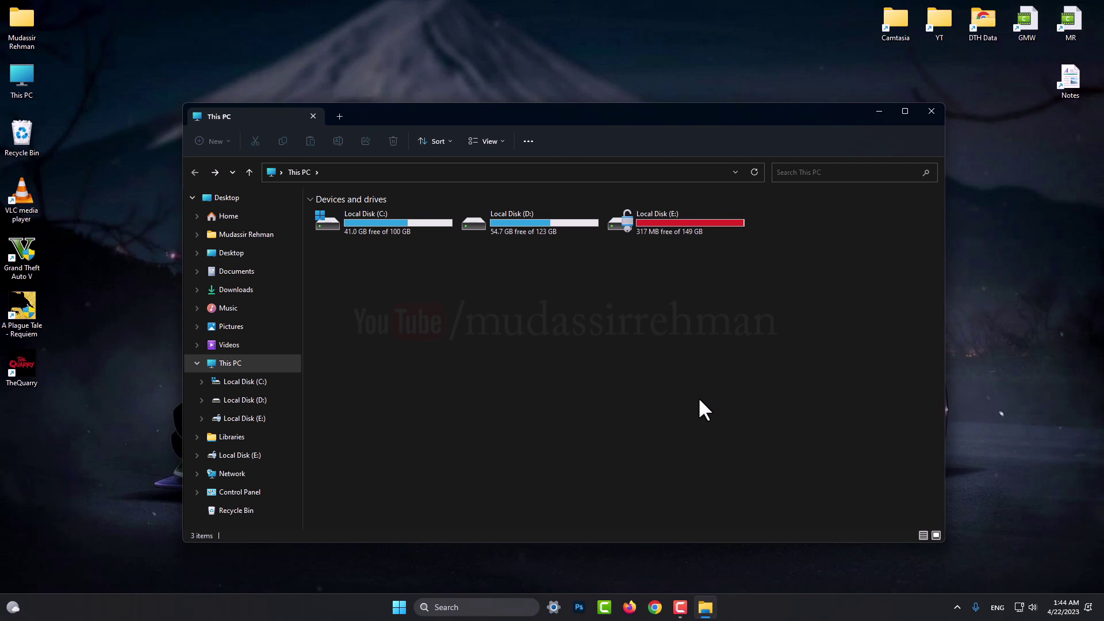
Open Manage BitLocker for Local Disk (E:) via Show more options, after briefly opening its Properties.
right_click(648, 220)
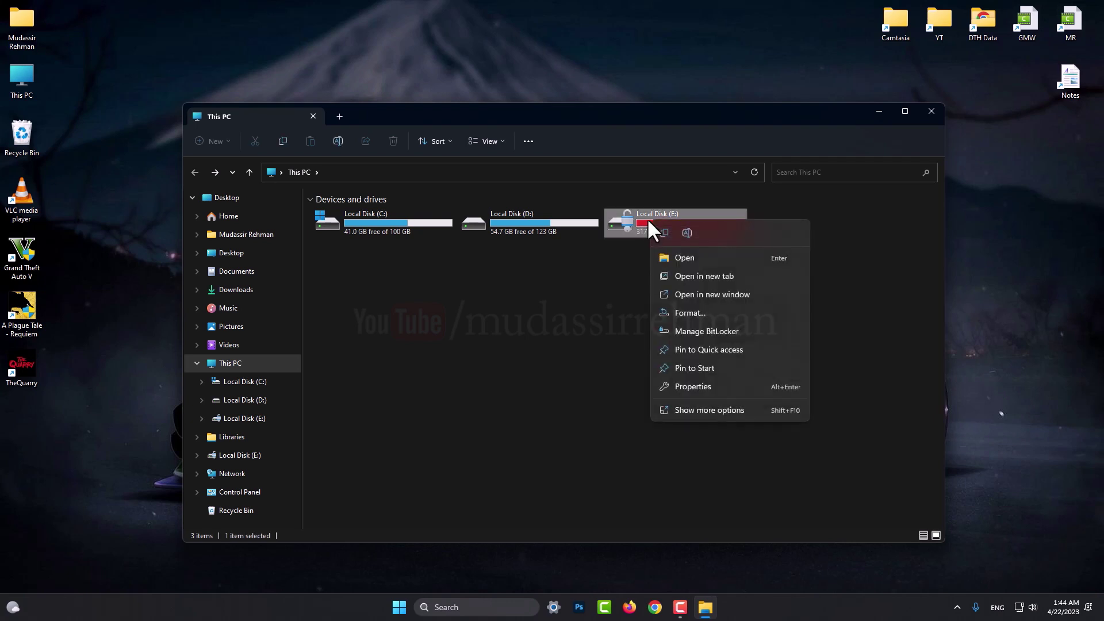
left_click(694, 387)
left_click(851, 227)
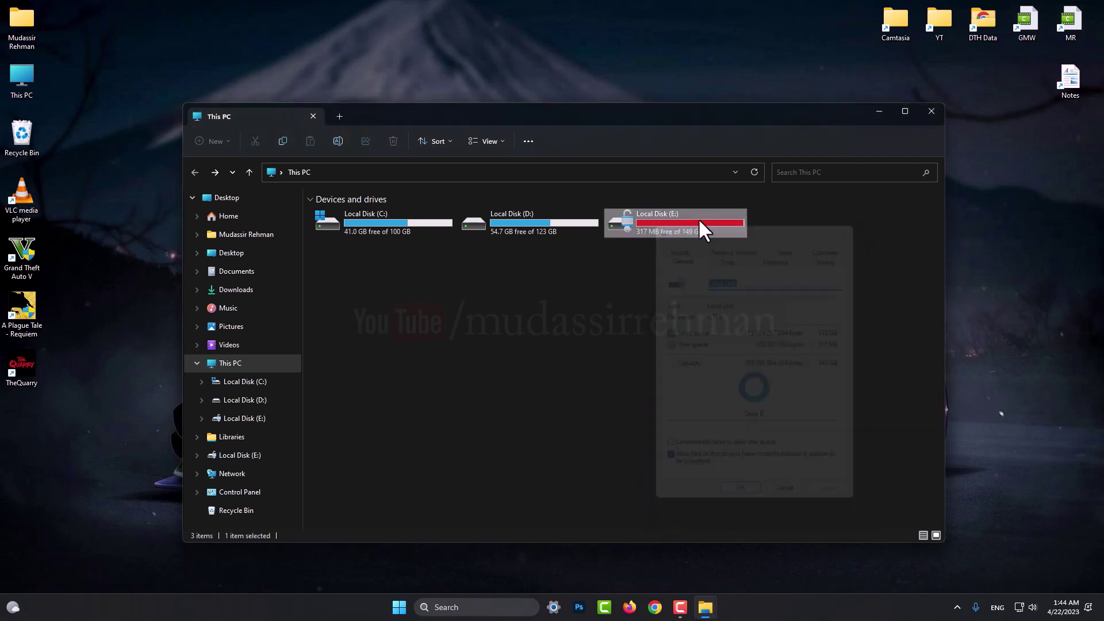
right_click(648, 216)
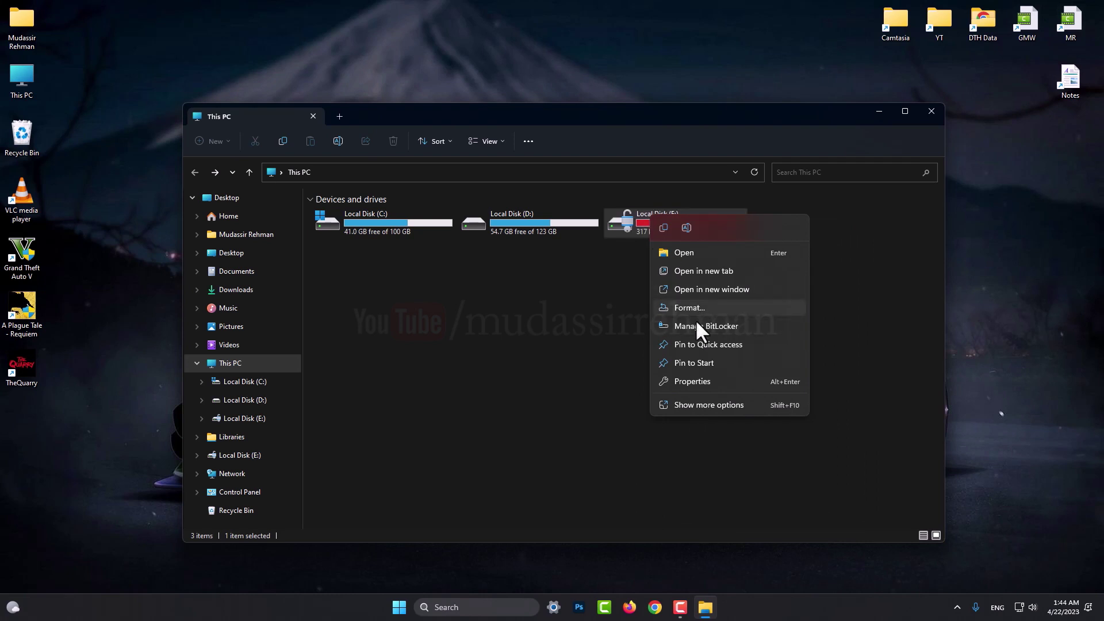
left_click(703, 383)
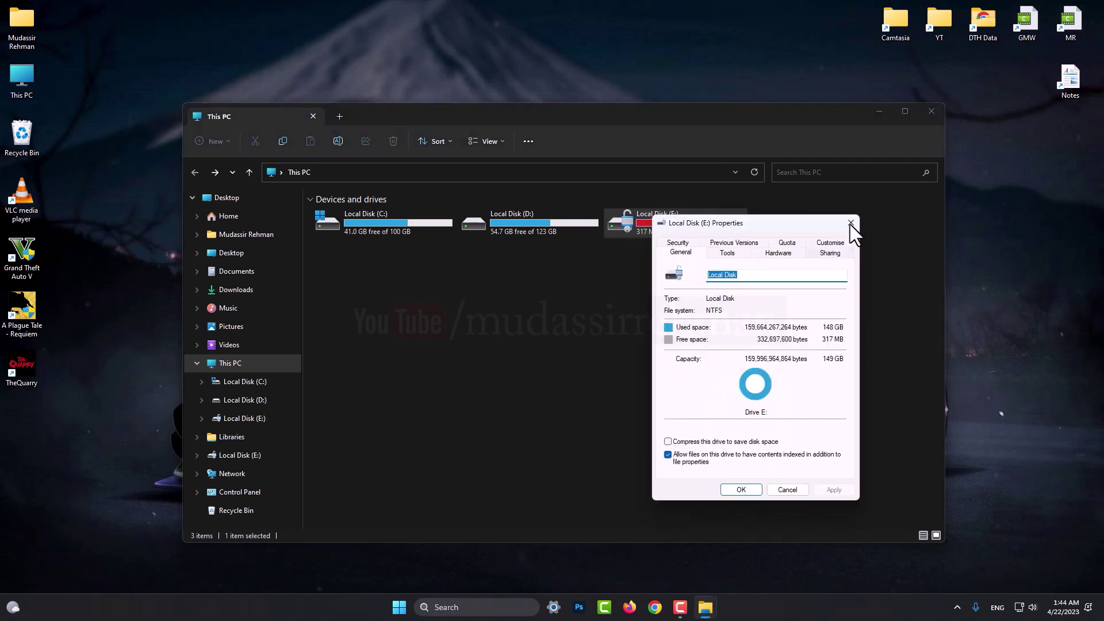
left_click(852, 228)
right_click(717, 218)
left_click(742, 407)
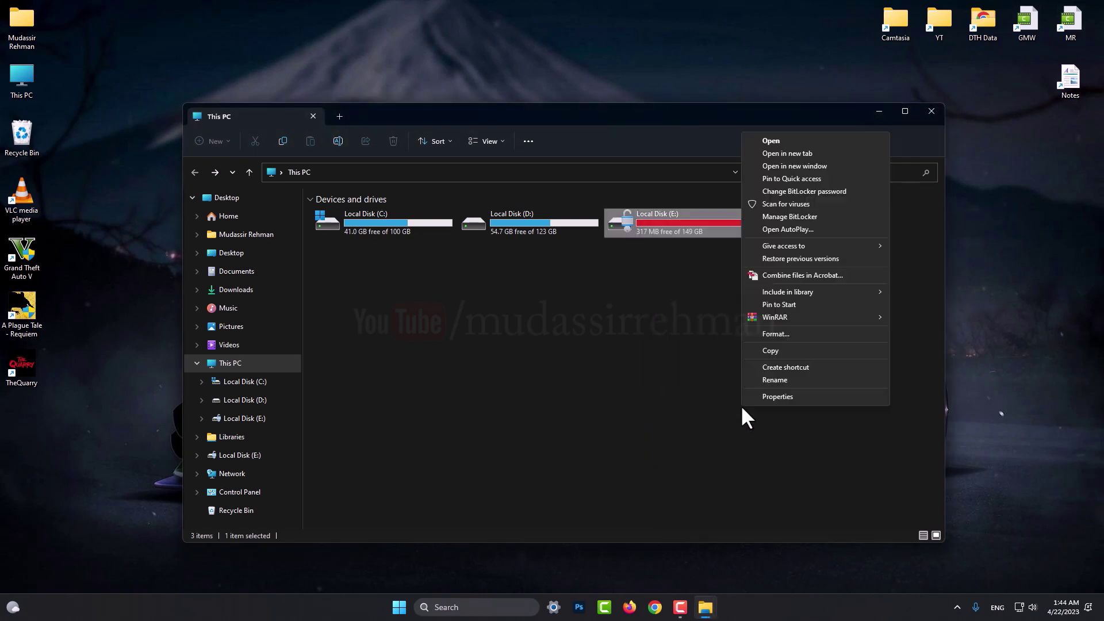
left_click(786, 217)
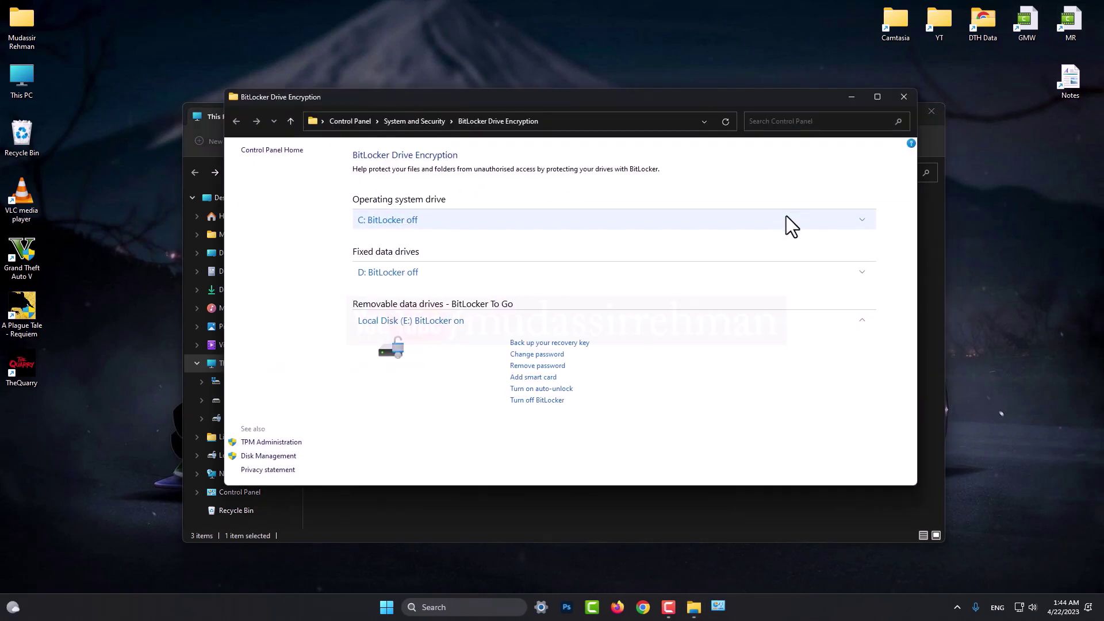
Close the This PC window and turn on auto-unlock for Local Disk (E:).
left_click(669, 609)
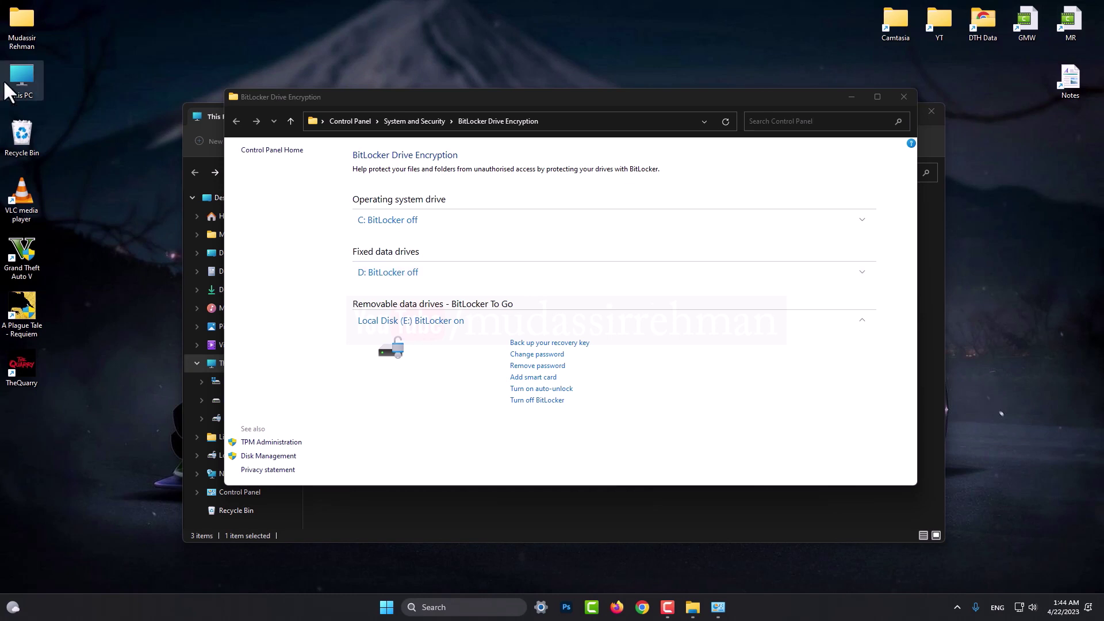
left_click(922, 114)
left_click(931, 113)
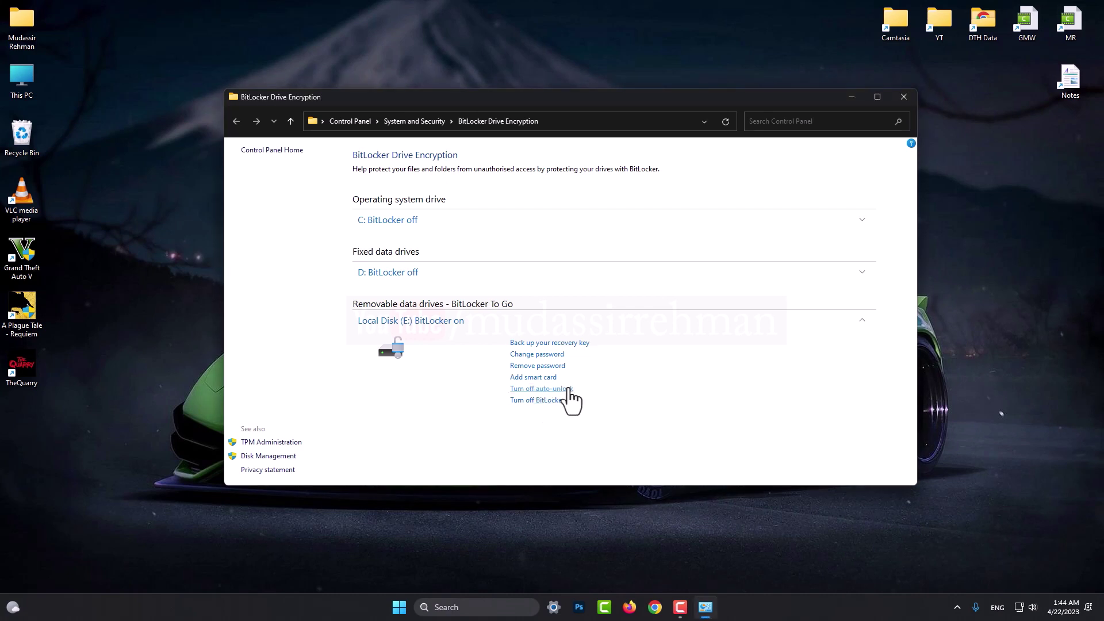
left_click(563, 388)
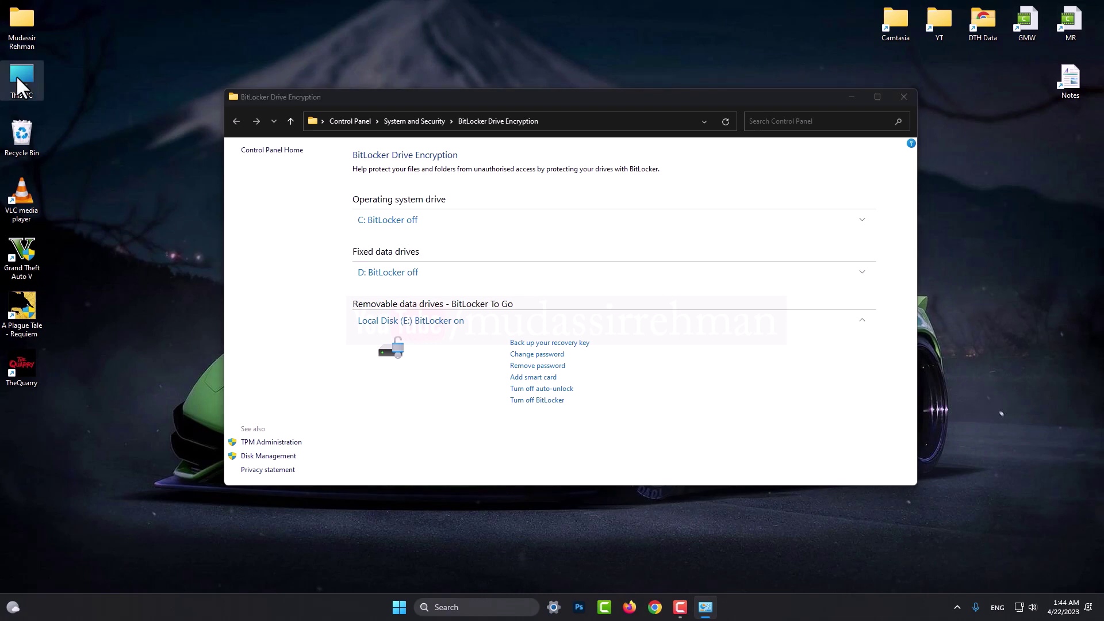
Open This PC, refresh the drive list to check drive E:, then close it.
double_click(16, 75)
right_click(555, 292)
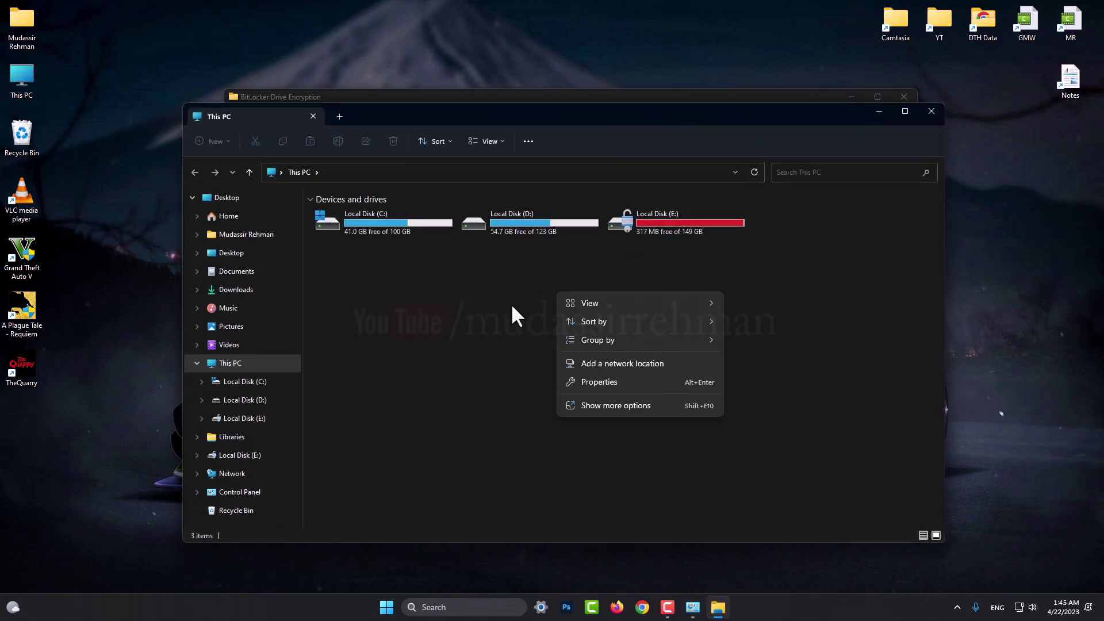
left_click(512, 306)
key("F5")
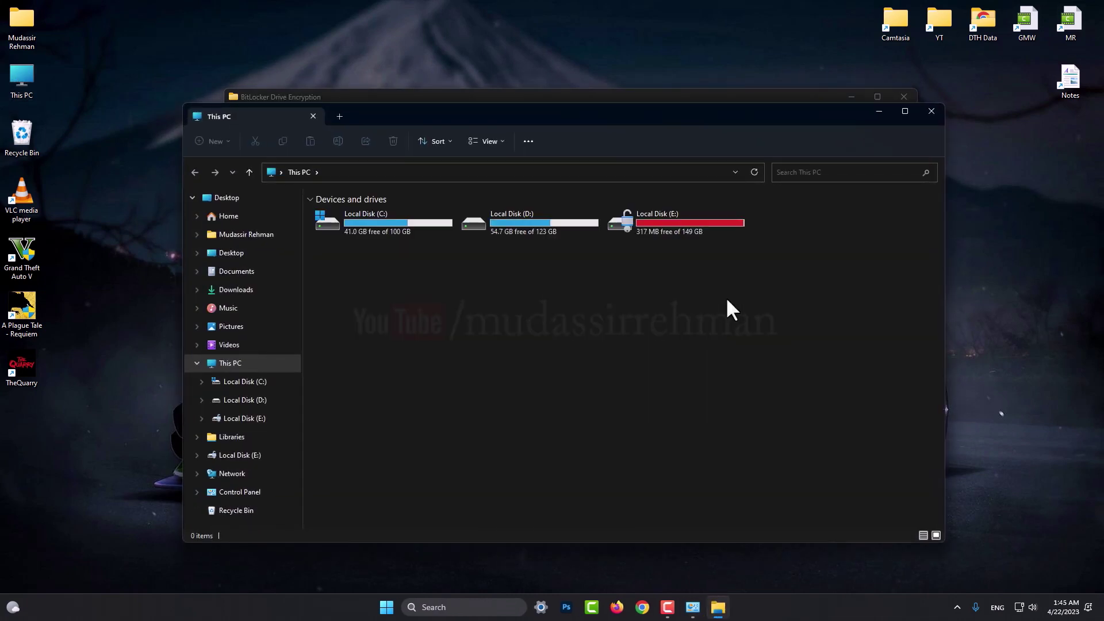
left_click(932, 113)
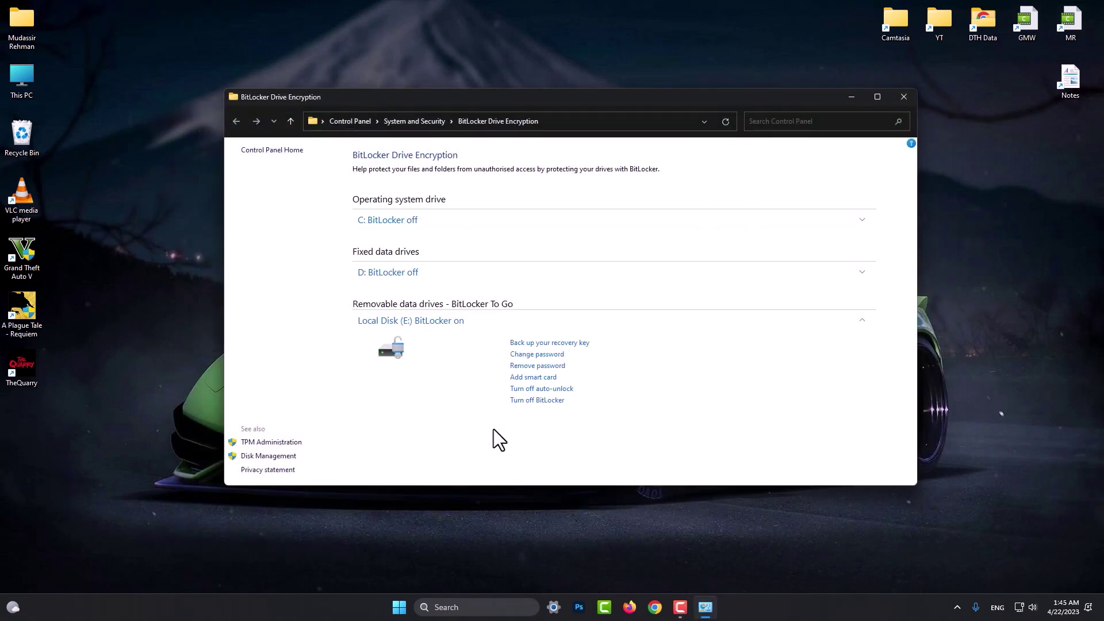
Turn off BitLocker for drive E: and move the decryption progress window aside.
left_click(532, 401)
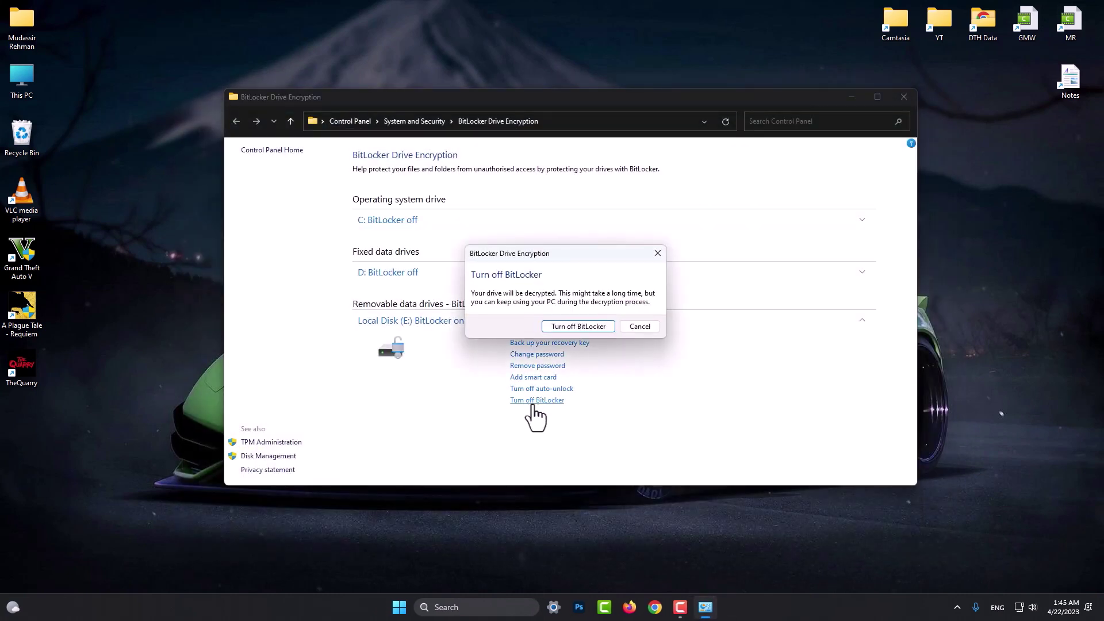
left_click(569, 328)
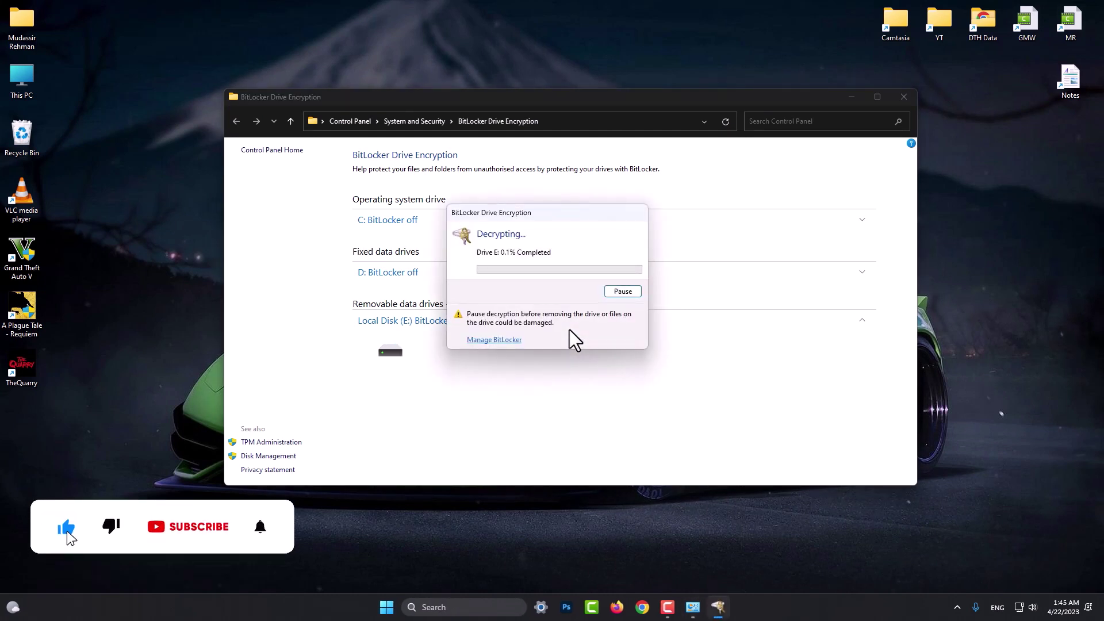
left_click_drag(547, 213, 925, 225)
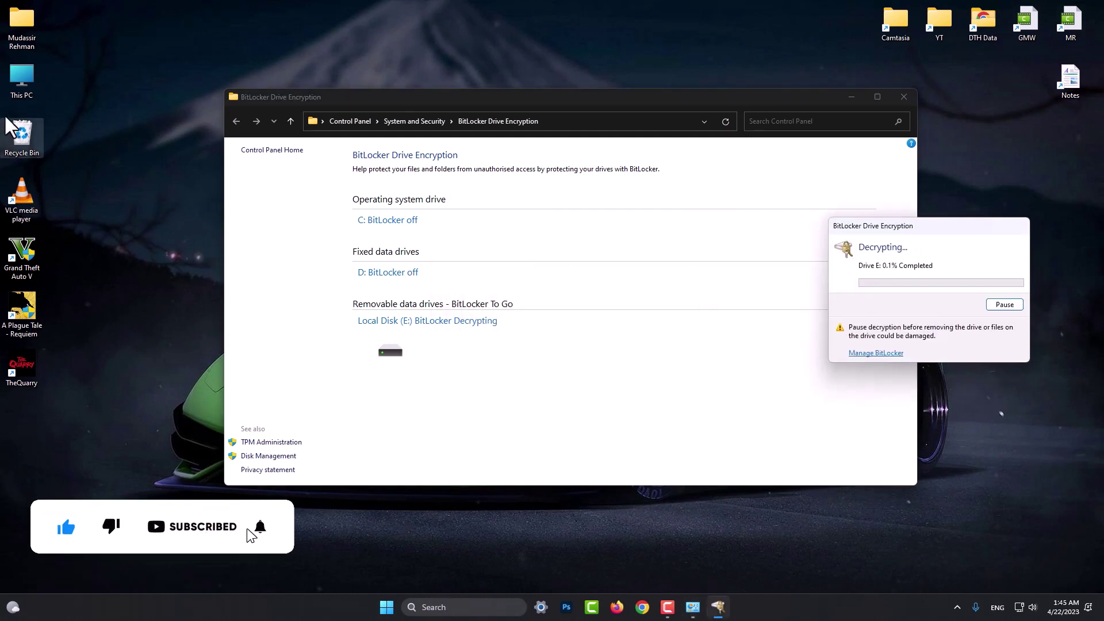
Open Local Disk (E:) from This PC to check its contents, then return to This PC.
double_click(12, 79)
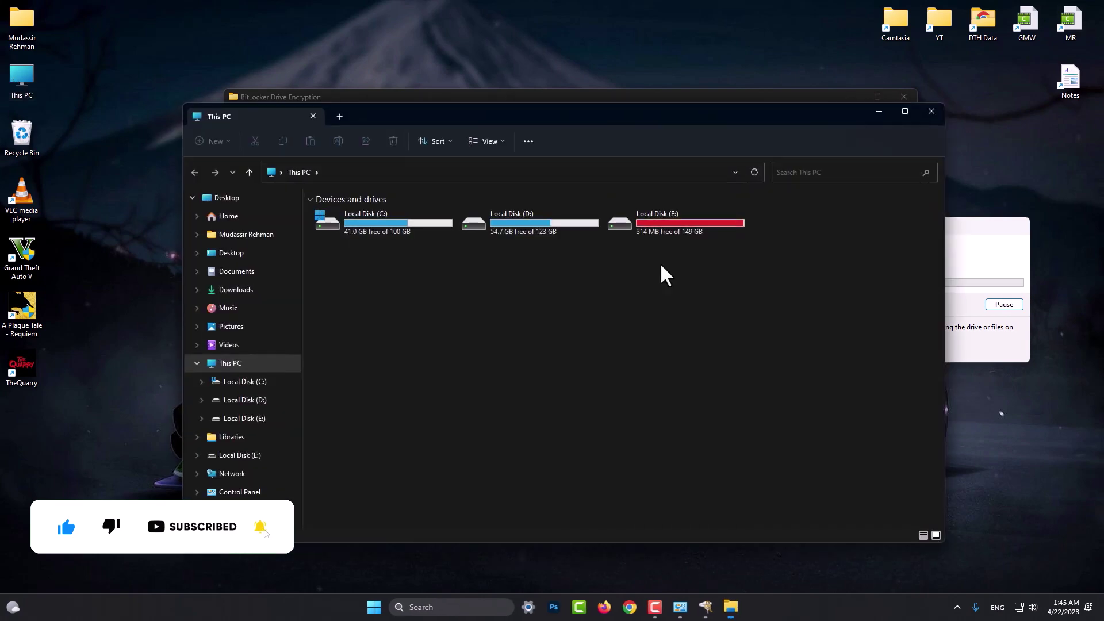
double_click(675, 232)
key("alt+Left")
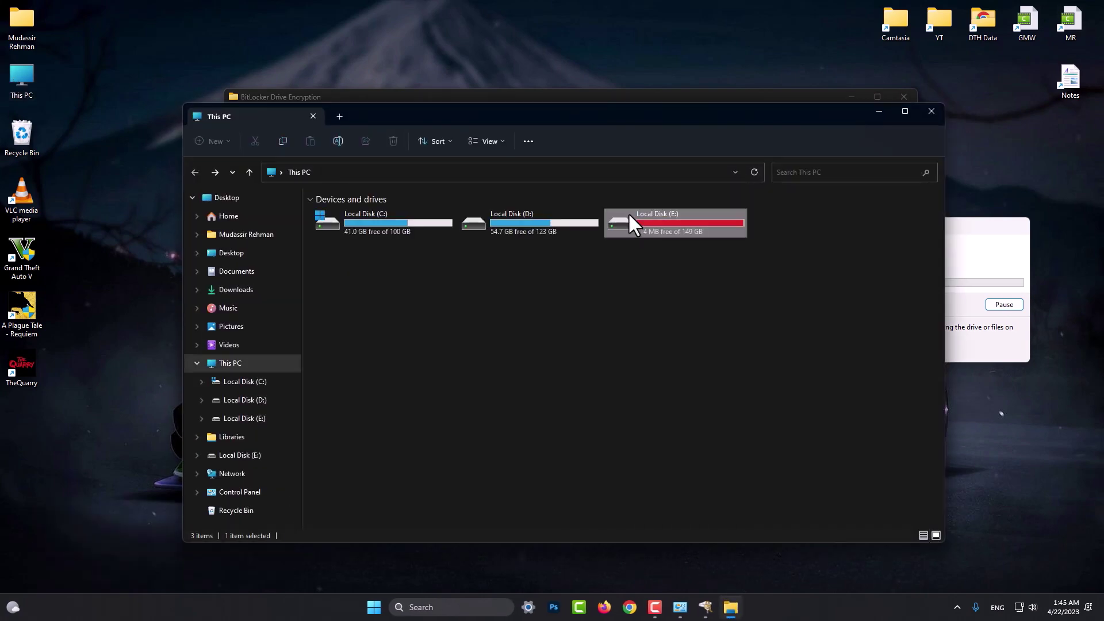